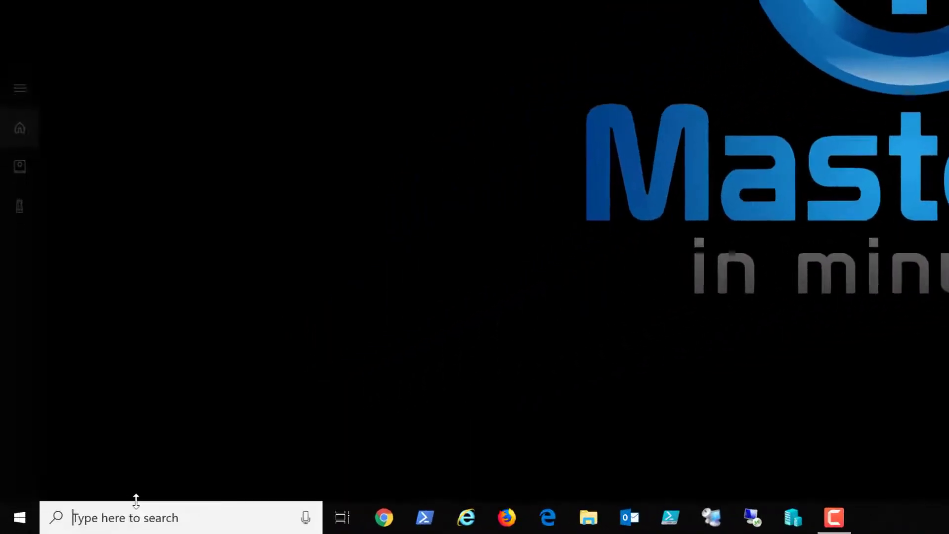
Step: Search for 'word' and launch Microsoft Word from the search results
type("word")
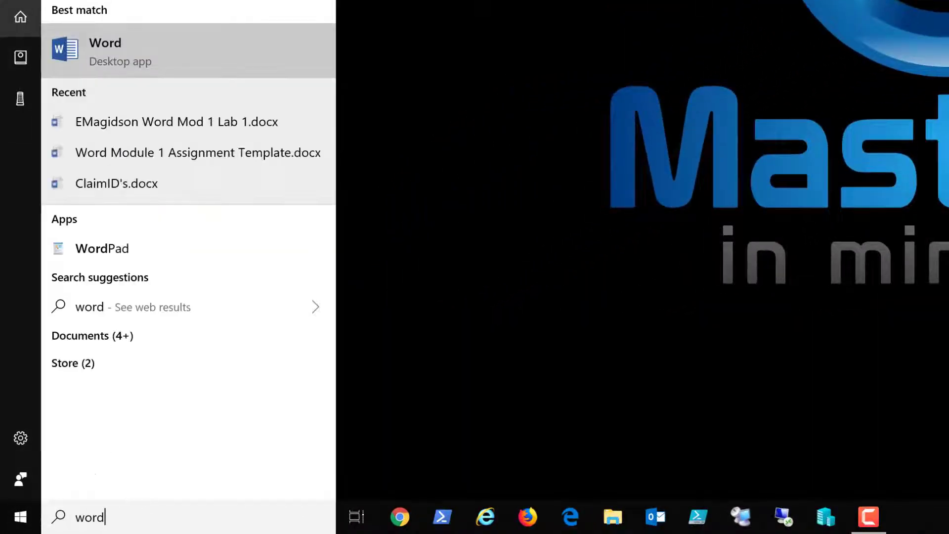
left_click(168, 55)
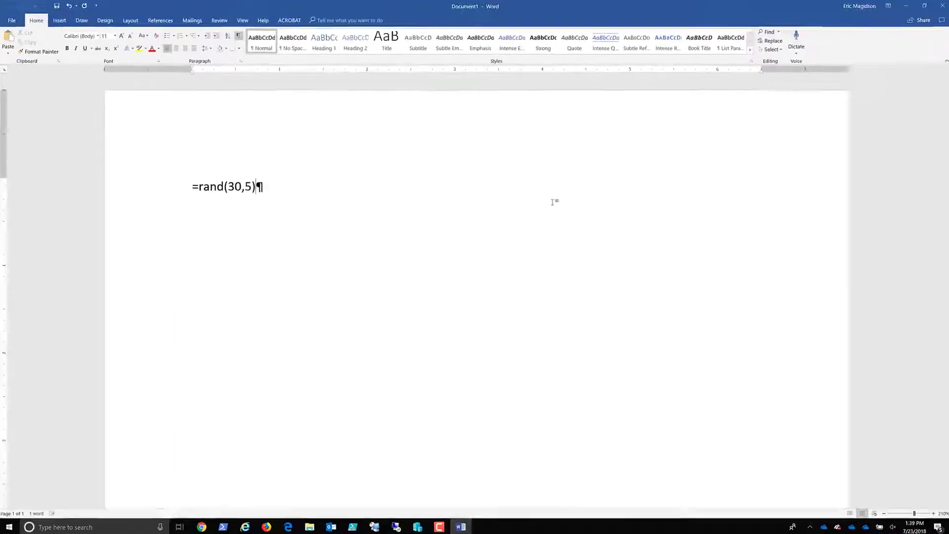
Step: Expand =rand(30,5) into sample paragraphs and scroll back to the top of page 1
key("Return")
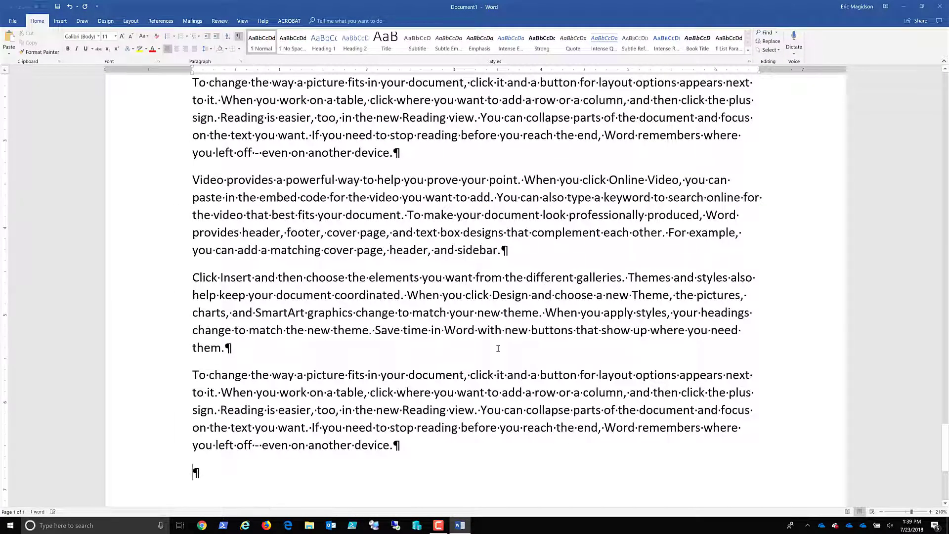
scroll(498, 347, "up", 11, "ctrl")
scroll(499, 348, "down", 17, "ctrl")
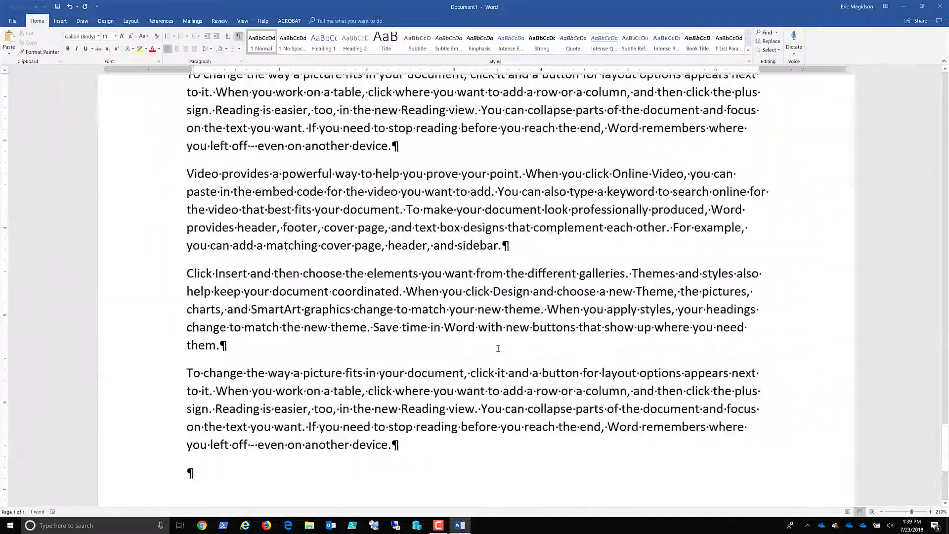
scroll(498, 347, "down", 6, "ctrl")
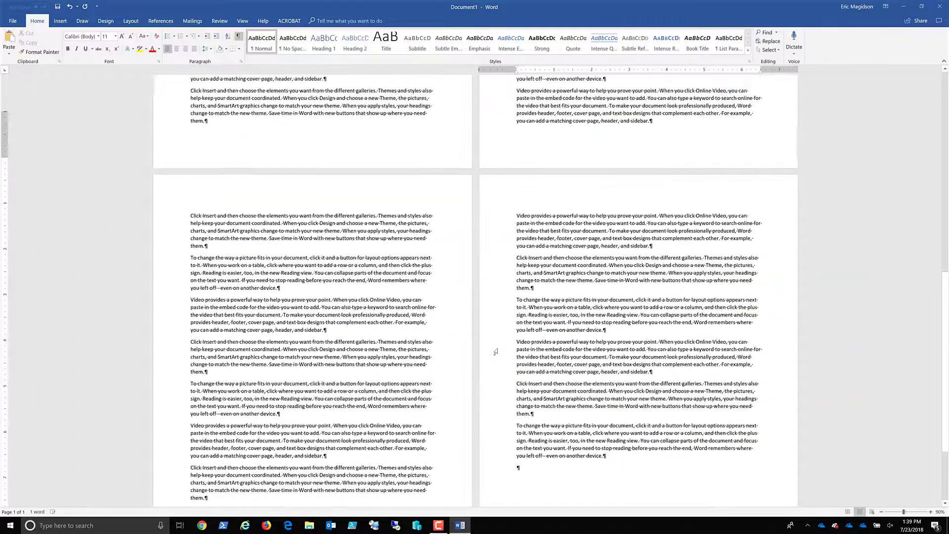
scroll(495, 351, "up", 4)
scroll(496, 351, "up", 8)
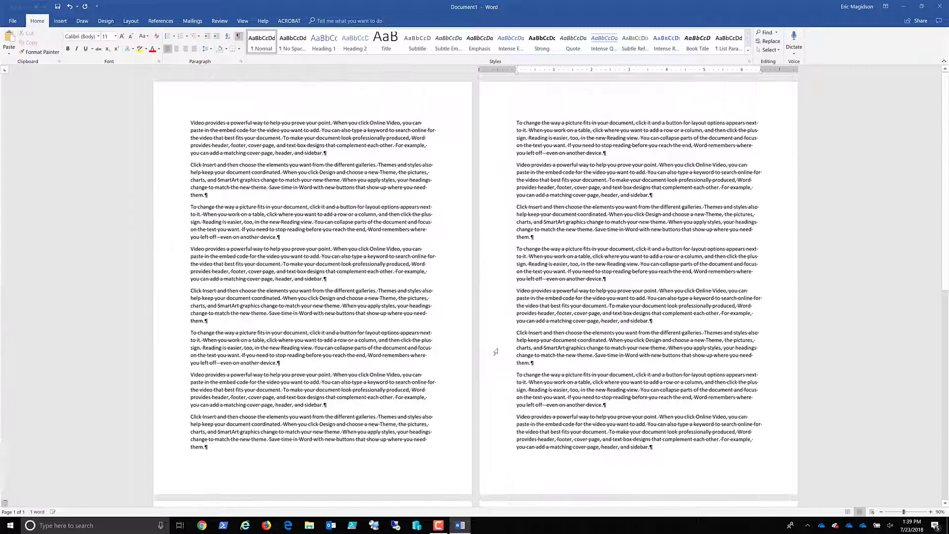
scroll(496, 352, "up", 11, "ctrl")
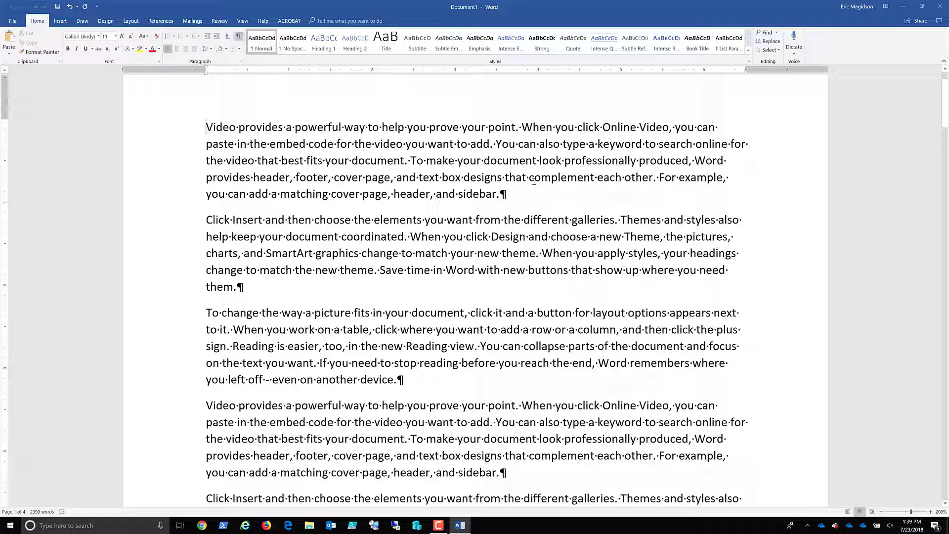
Step: Type 'This is the Title of my Practice Report' as a separate first paragraph
type("This")
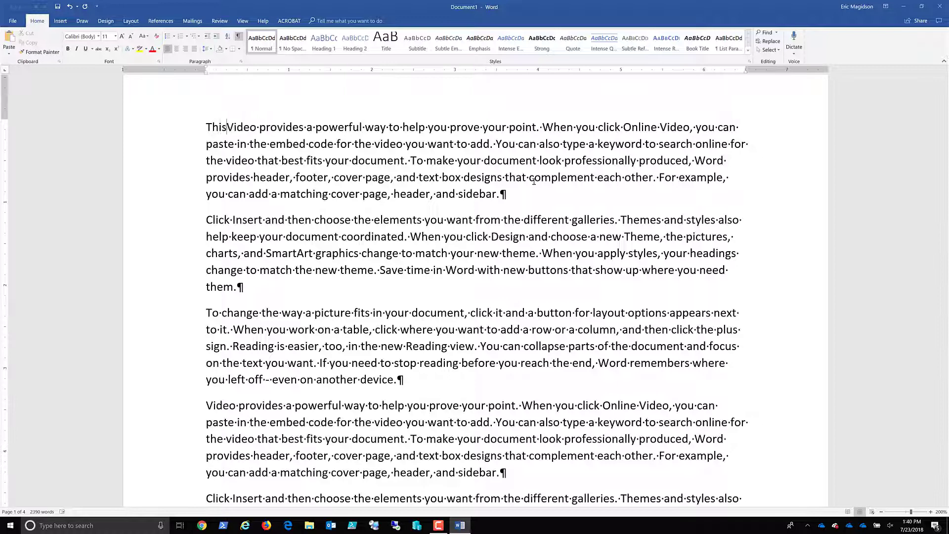
type(" is the Tit")
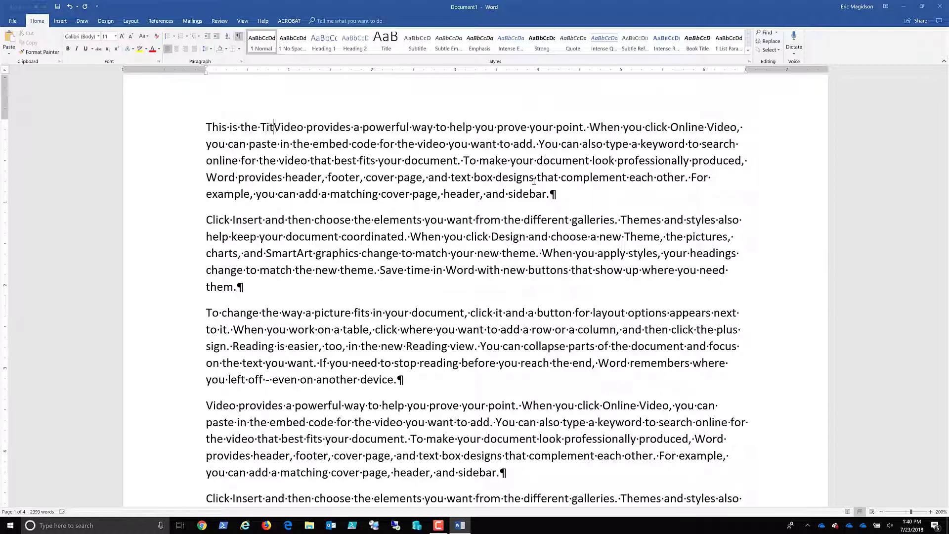
type("el")
key("BackSpace")
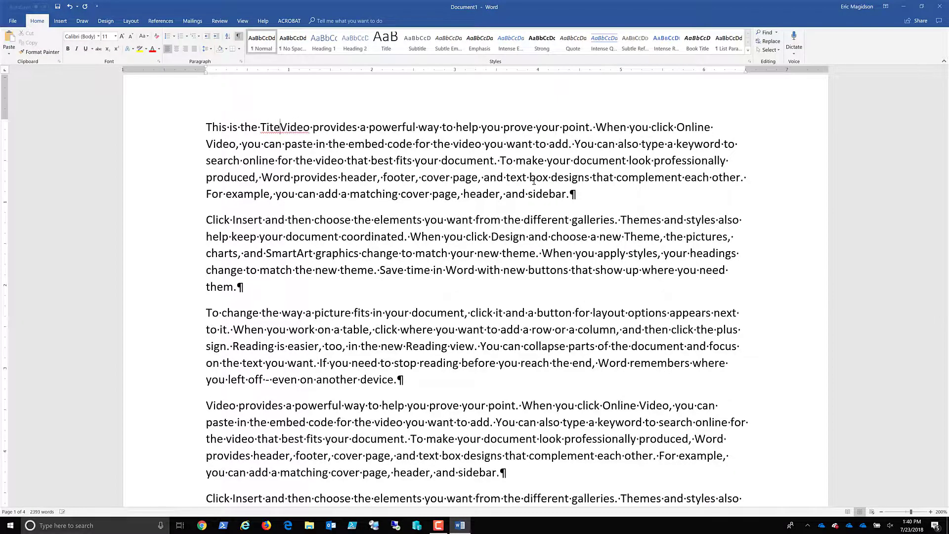
key("BackSpace")
type("le of my")
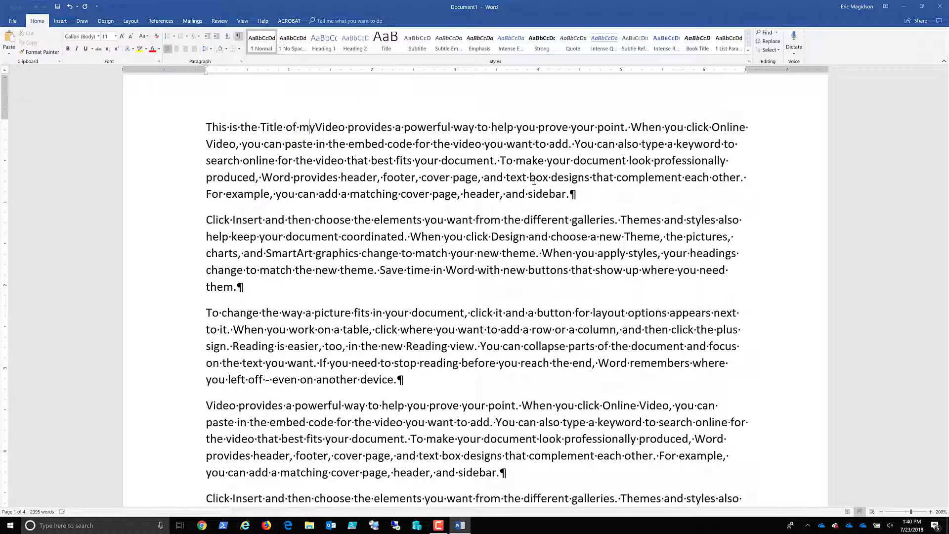
key("BackSpace")
type("y PRactic")
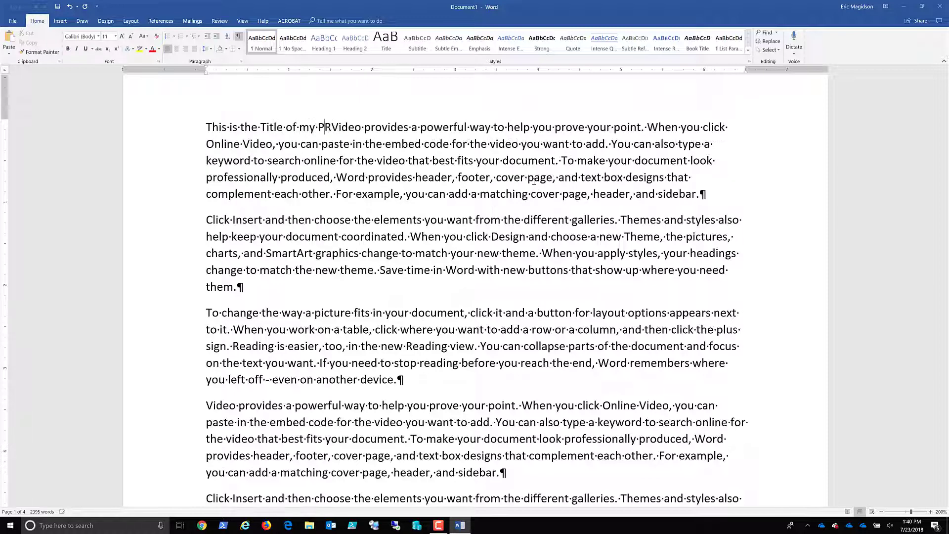
key("BackSpace")
key("BackSpace")
key("BackSpace")
key("BackSpace")
key("BackSpace")
key("BackSpace")
type("ractice")
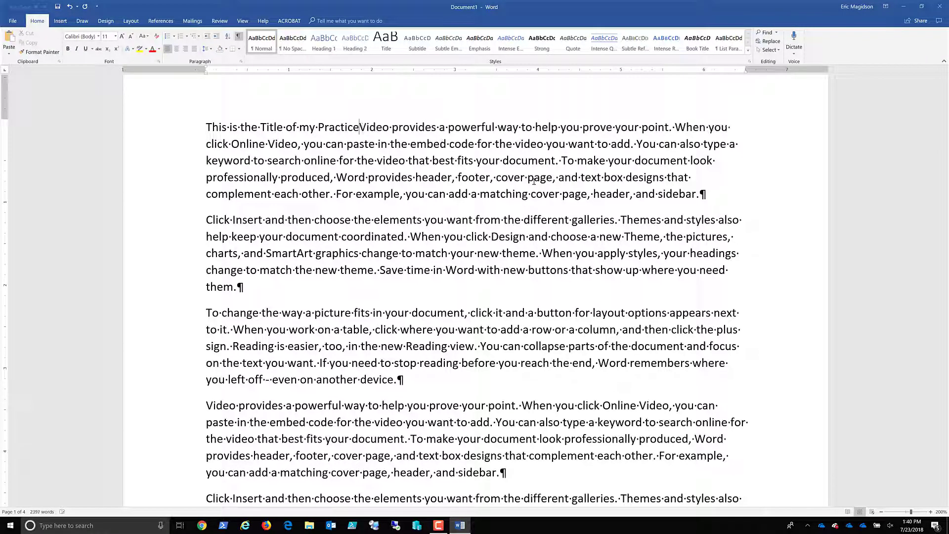
type(" Report")
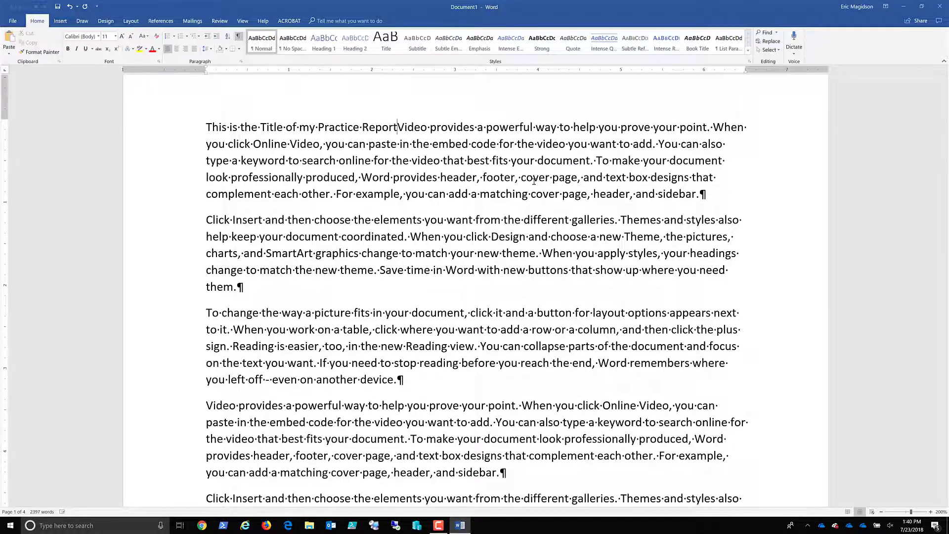
key("Return")
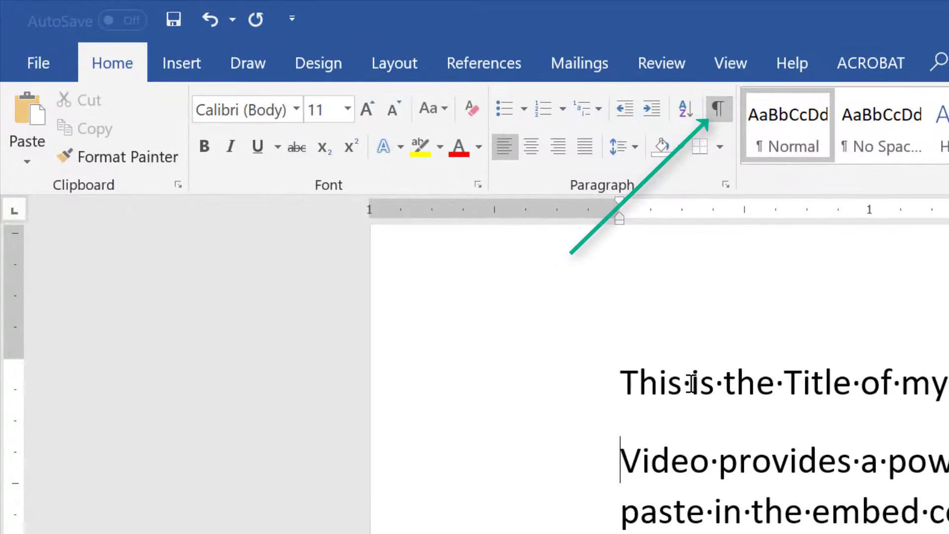
left_click(693, 382)
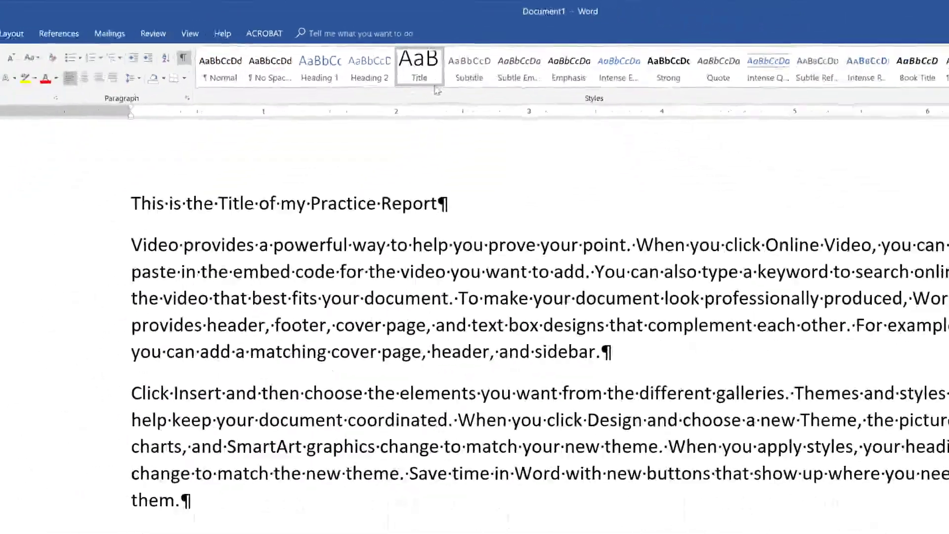
Step: Apply Title style, center the title, and give the first body paragraph 12 pt space before
left_click(524, 138)
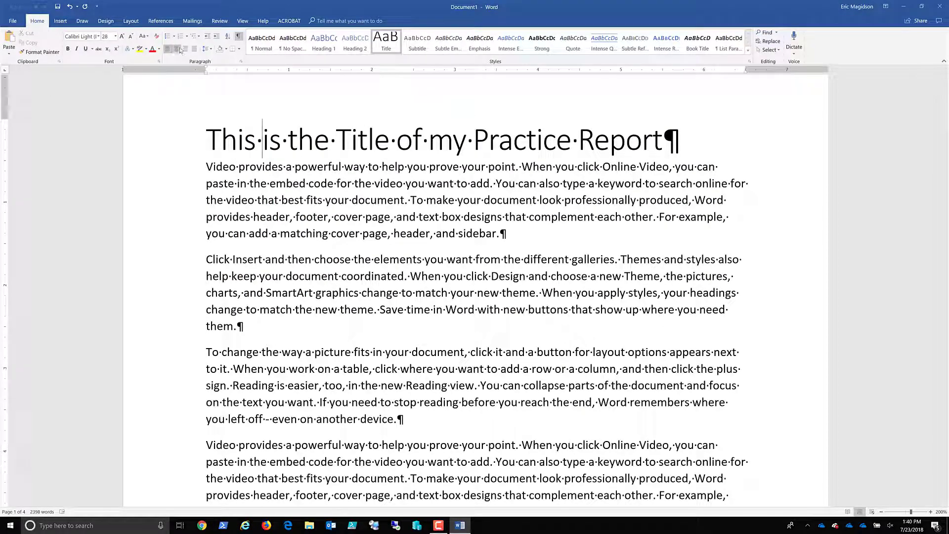
key("ctrl+e")
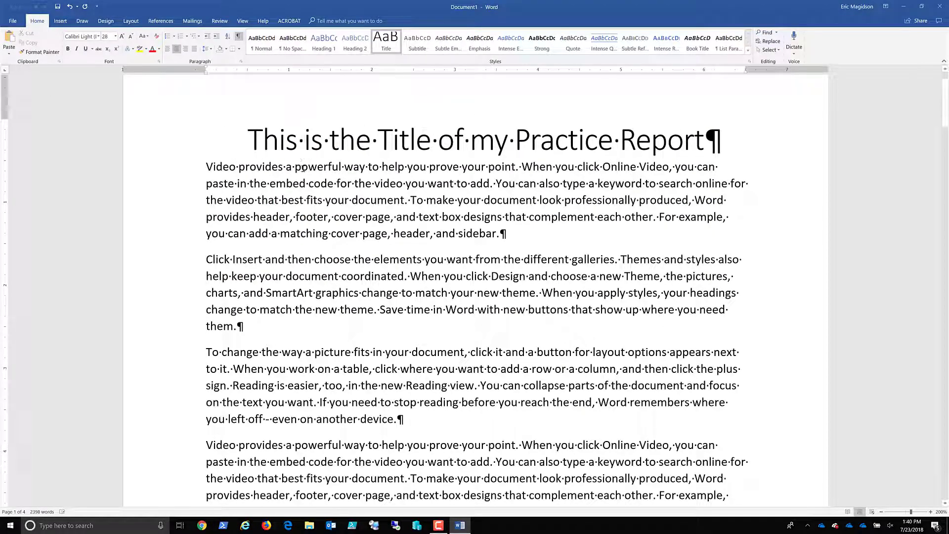
left_click(298, 167)
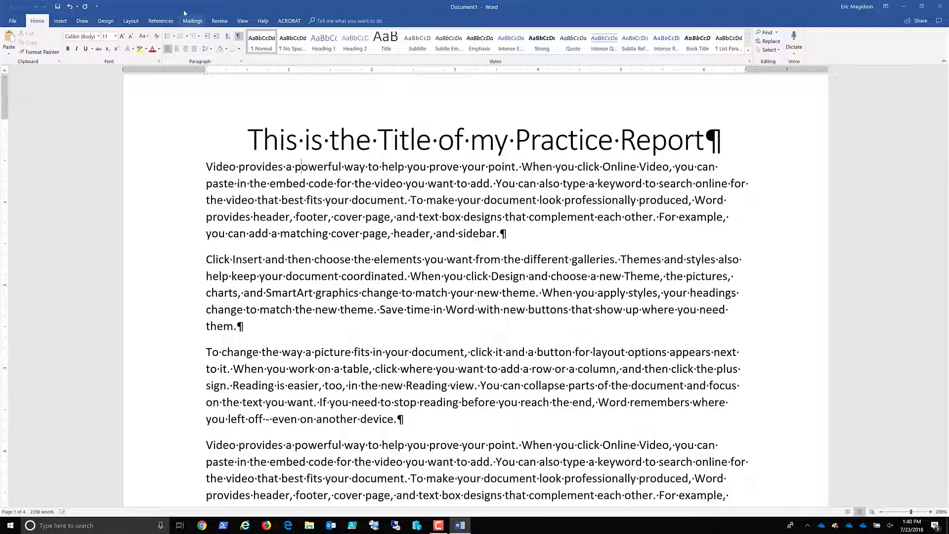
left_click(130, 21)
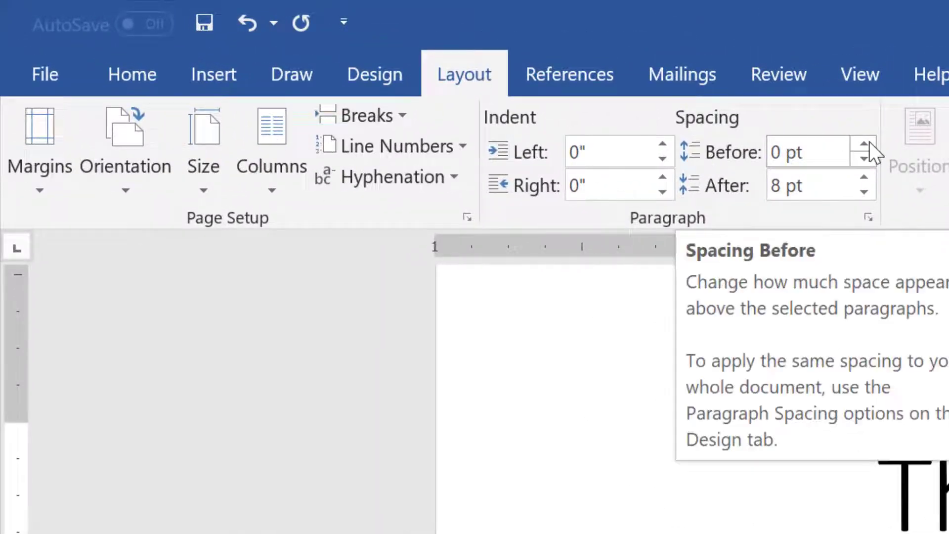
left_click(865, 144)
left_click(866, 144)
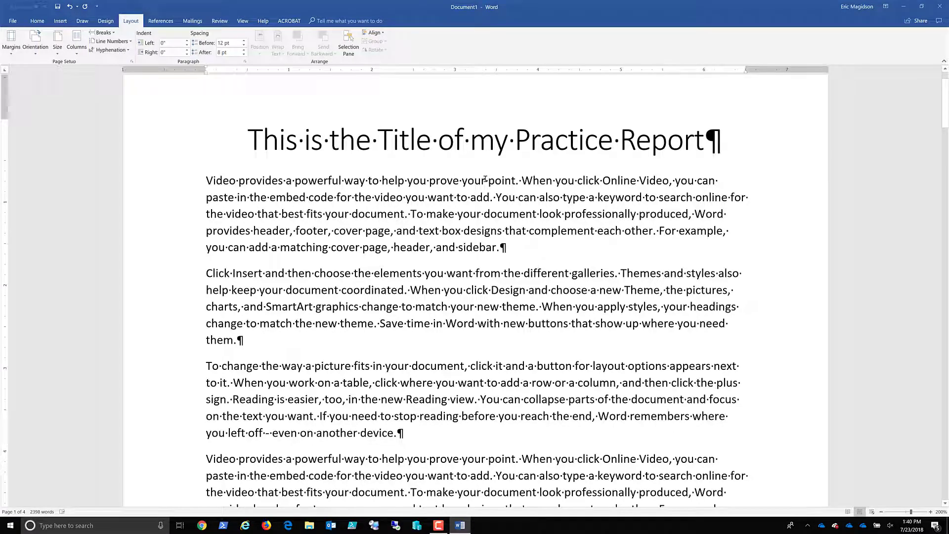
Step: Wrap the sentence from 'You' to 'document.' in quotation marks
left_click(160, 21)
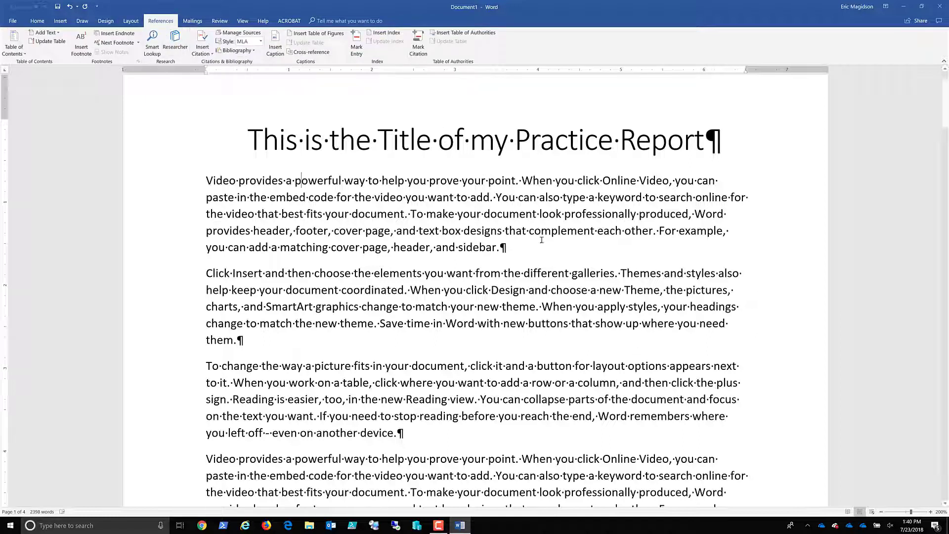
left_click(497, 197)
type("\"")
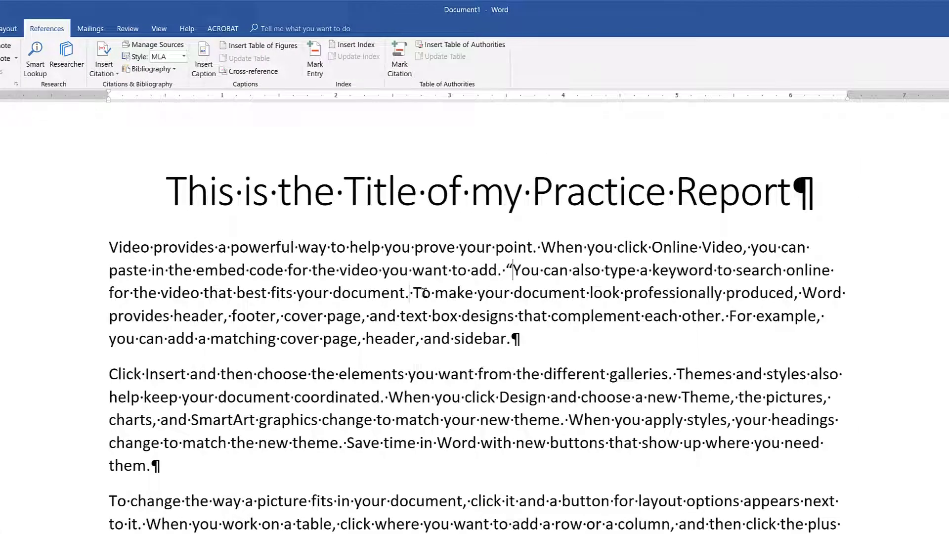
left_click(410, 292)
type("\"")
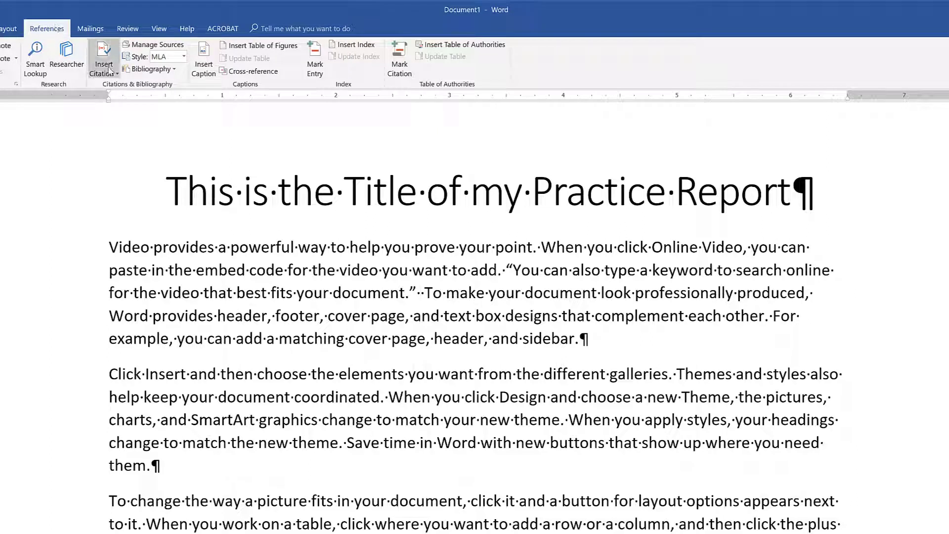
Step: Start a new citation source and set its type to Book
left_click(110, 70)
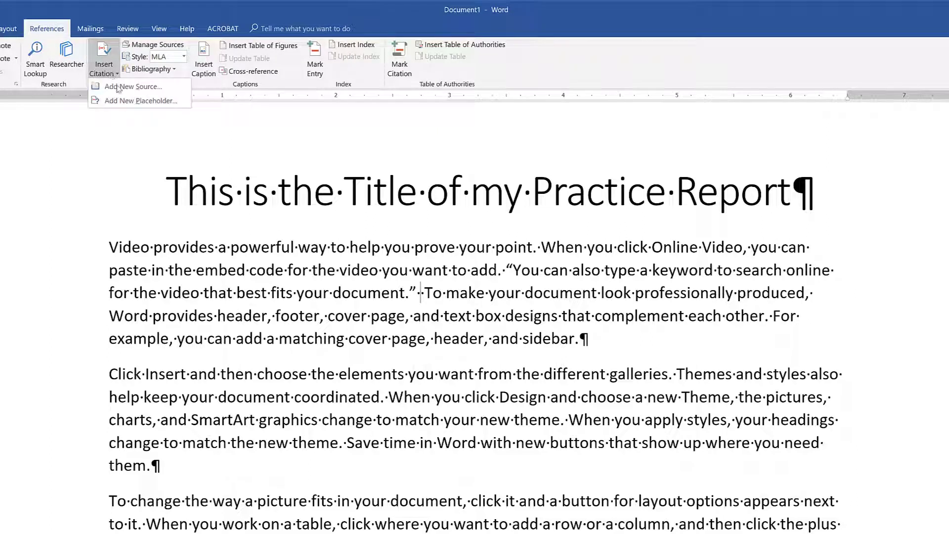
left_click(119, 87)
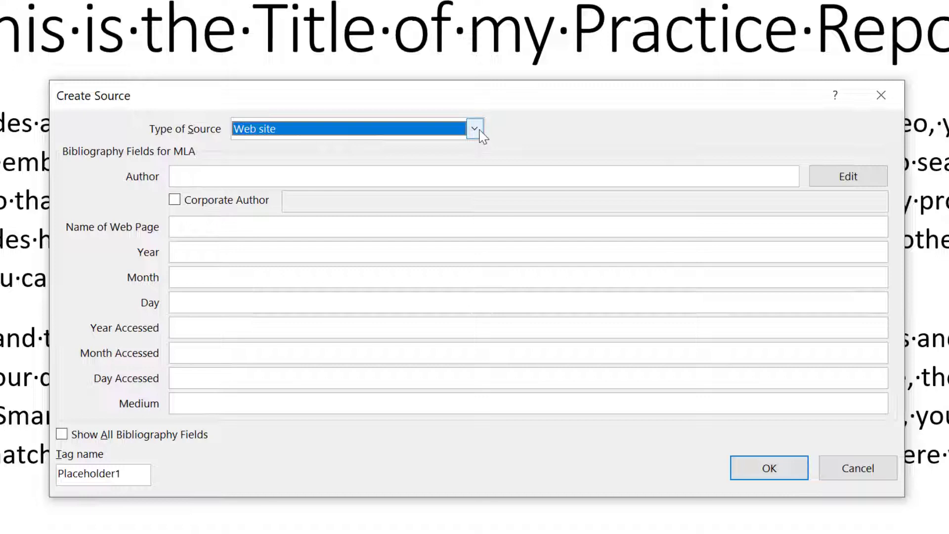
left_click(477, 130)
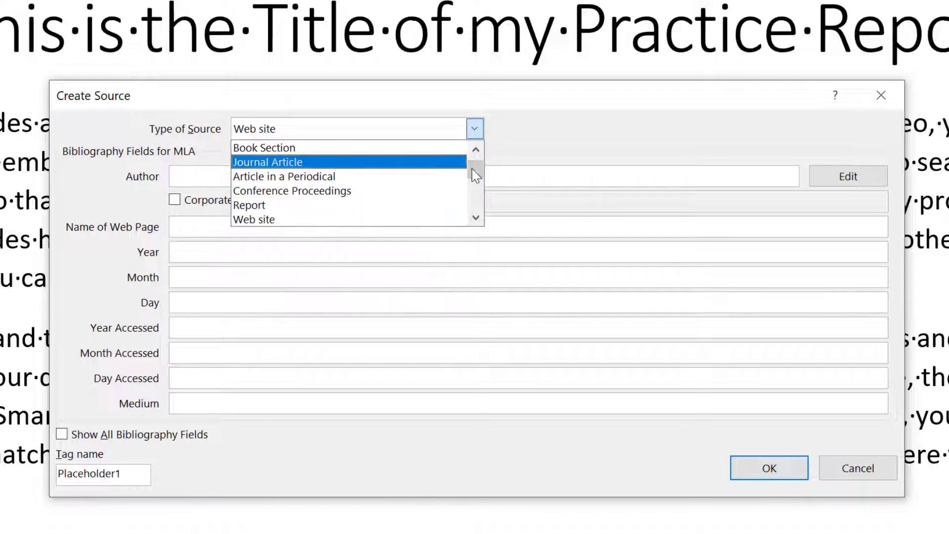
left_click_drag(476, 175, 476, 154)
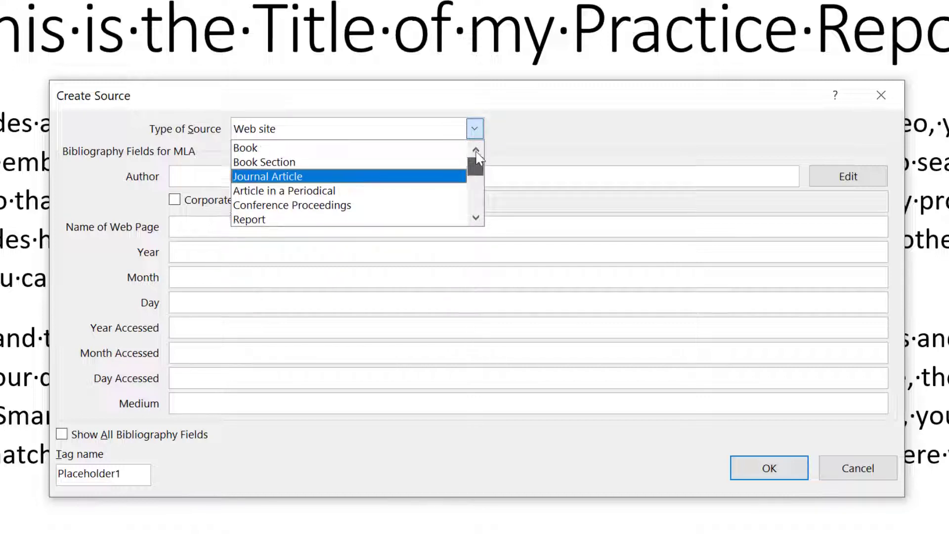
left_click(415, 151)
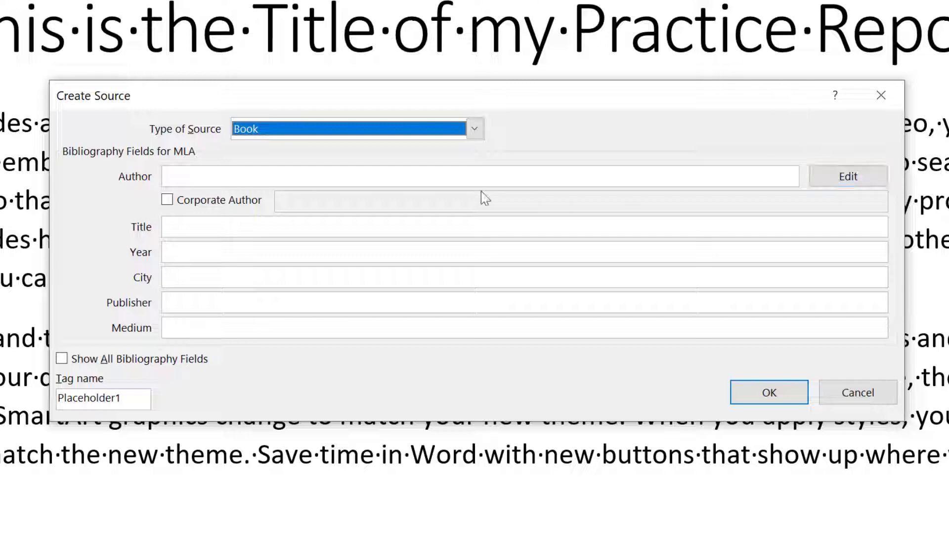
Step: Enter each of the two authors' last and first names and confirm the author list
left_click(867, 181)
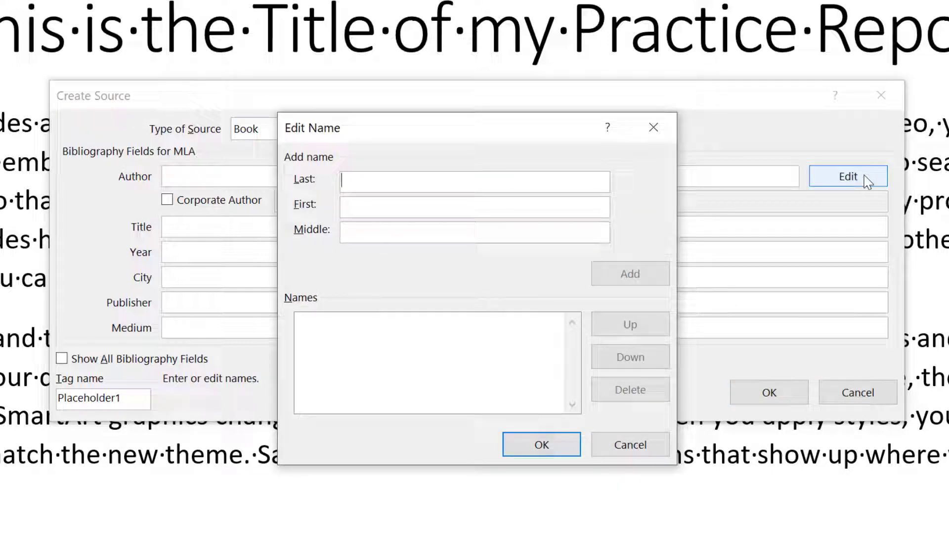
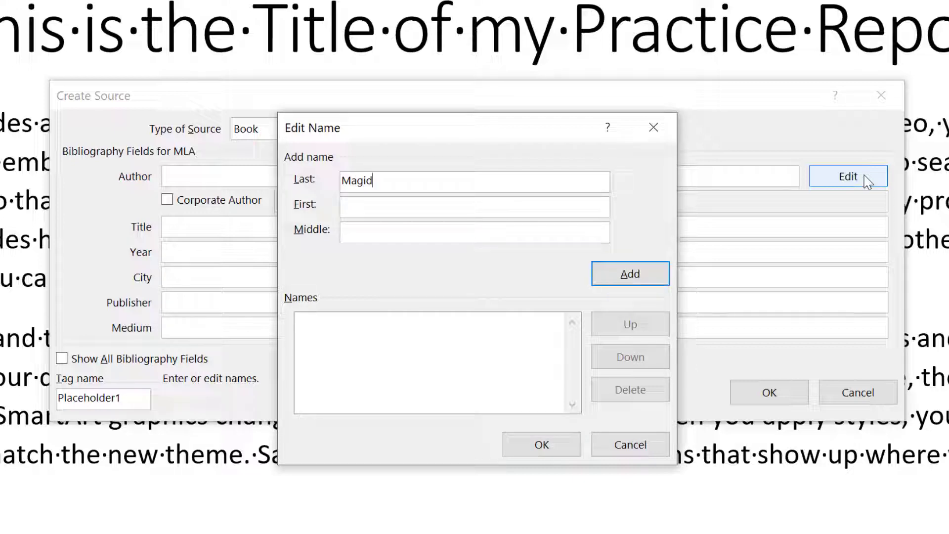
key("Tab")
left_click(604, 276)
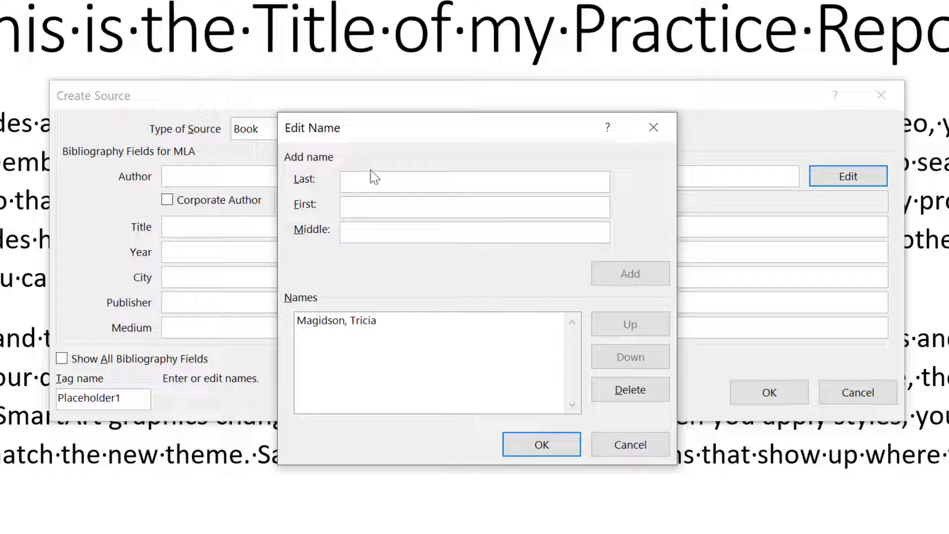
key("Tab")
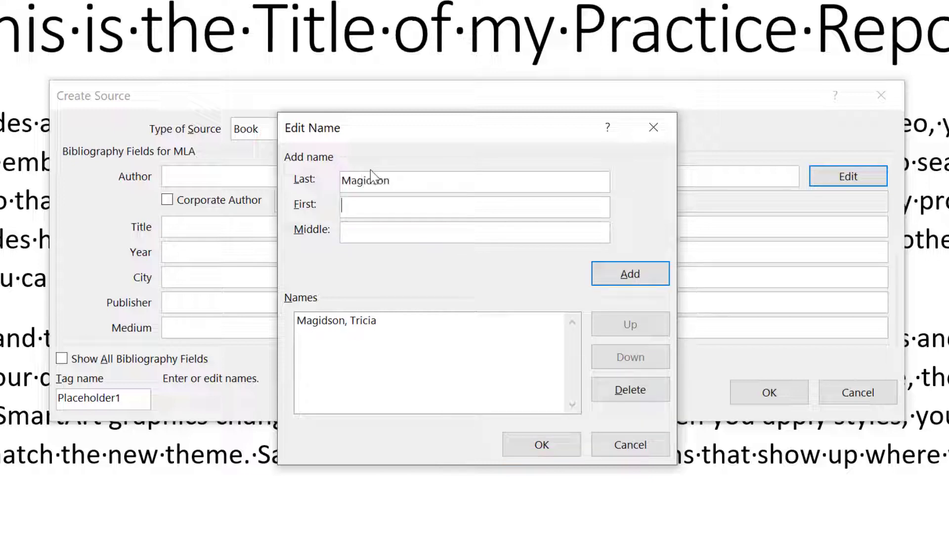
left_click(644, 278)
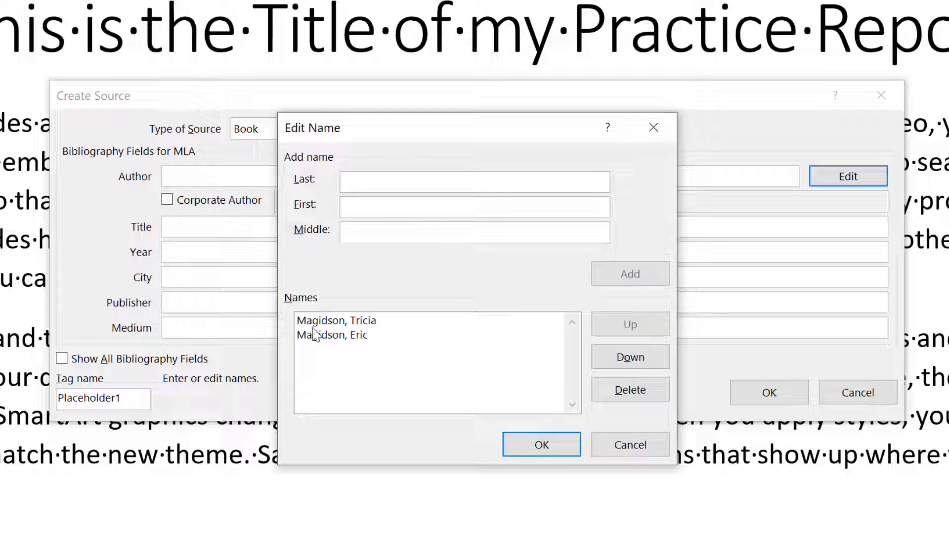
left_click(542, 445)
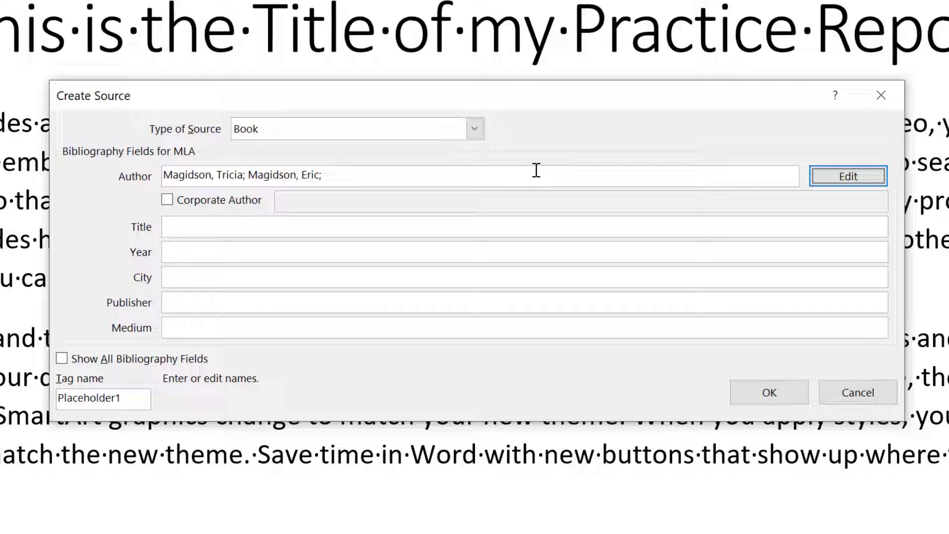
Step: Enter the book title 'How to Become a Successful Computer Nerd'
left_click(218, 226)
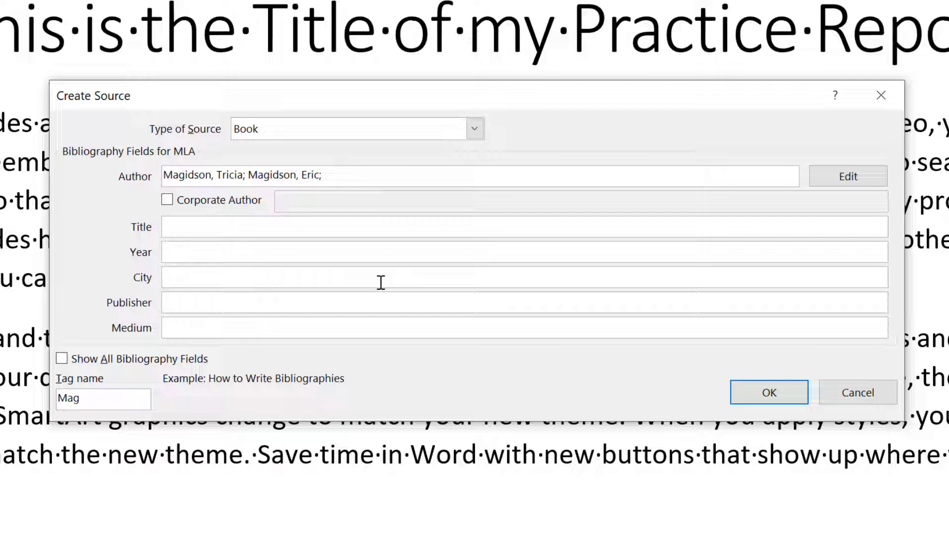
type("How to Become a C")
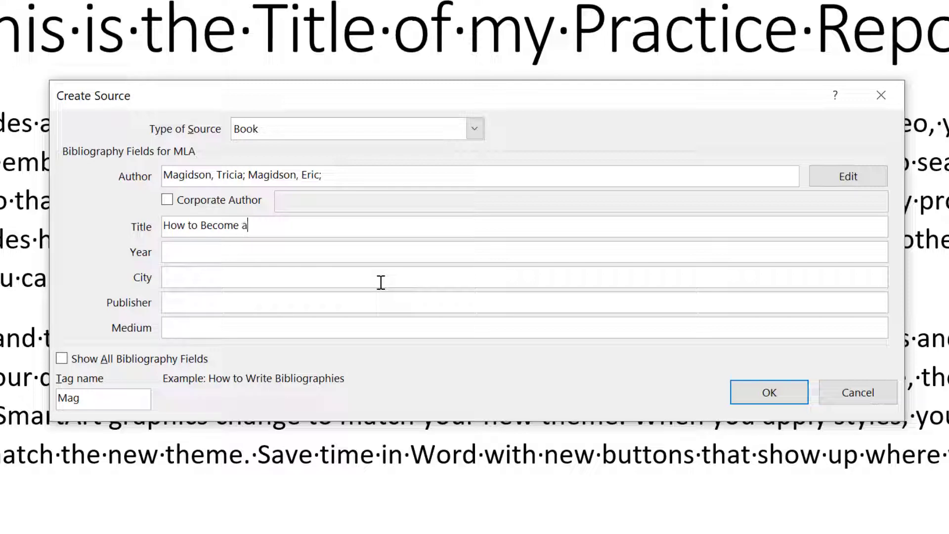
key("BackSpace")
type("Successful COmputer Ne")
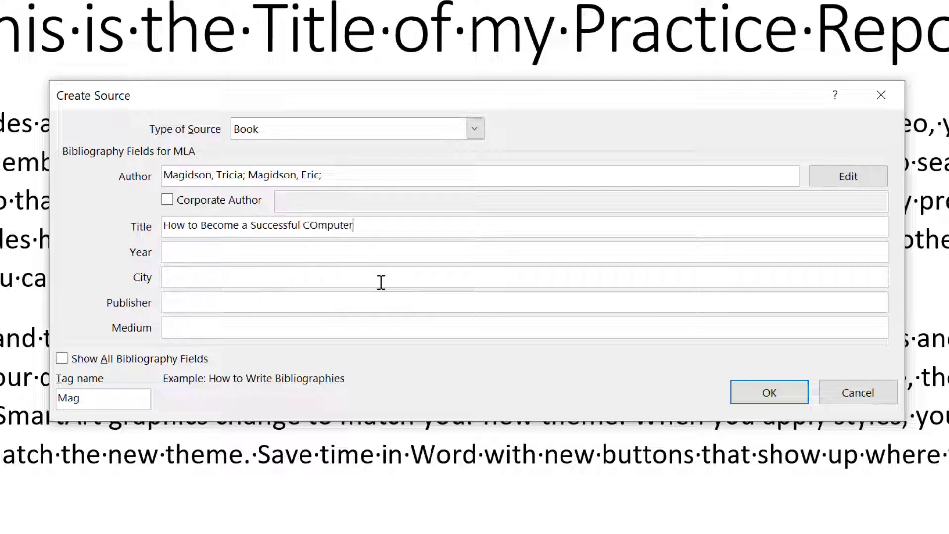
key("BackSpace")
key("BackSpace")
key("BackSpace")
key("BackSpace")
key("BackSpace")
key("BackSpace")
key("BackSpace")
key("BackSpace")
key("BackSpace")
key("BackSpace")
type("omputer Nerd")
Step: Fill in year 2018, city New York, publisher New Nerd Publishing and medium eBook
key("Tab")
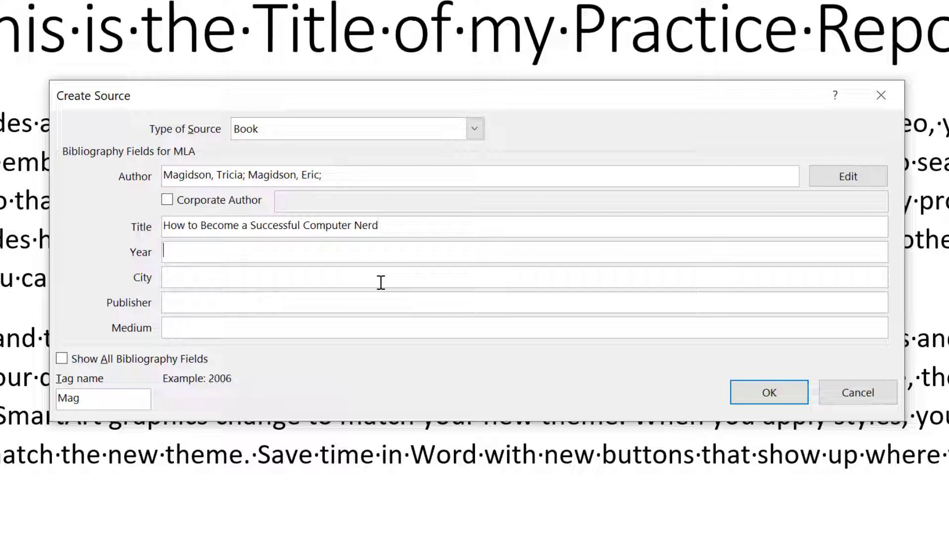
type("2018")
key("Tab")
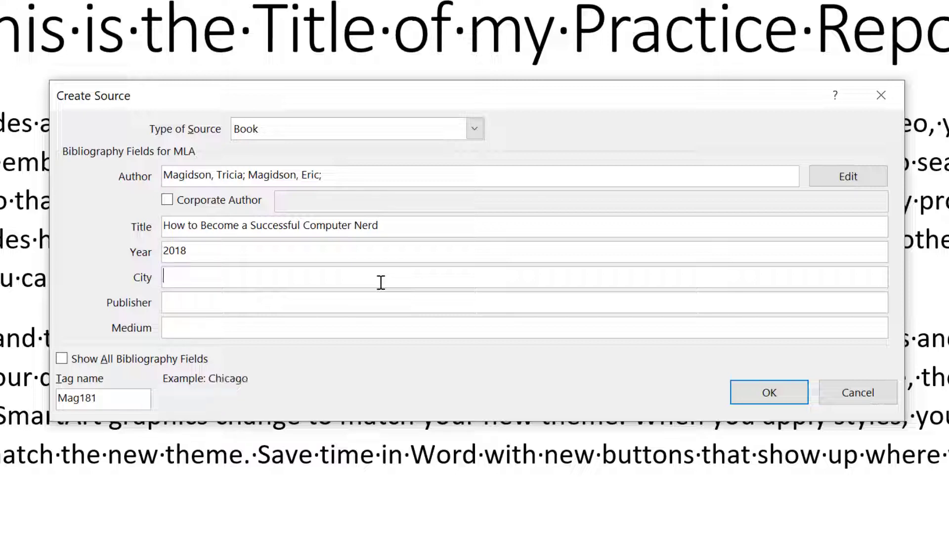
type("New York")
key("Tab")
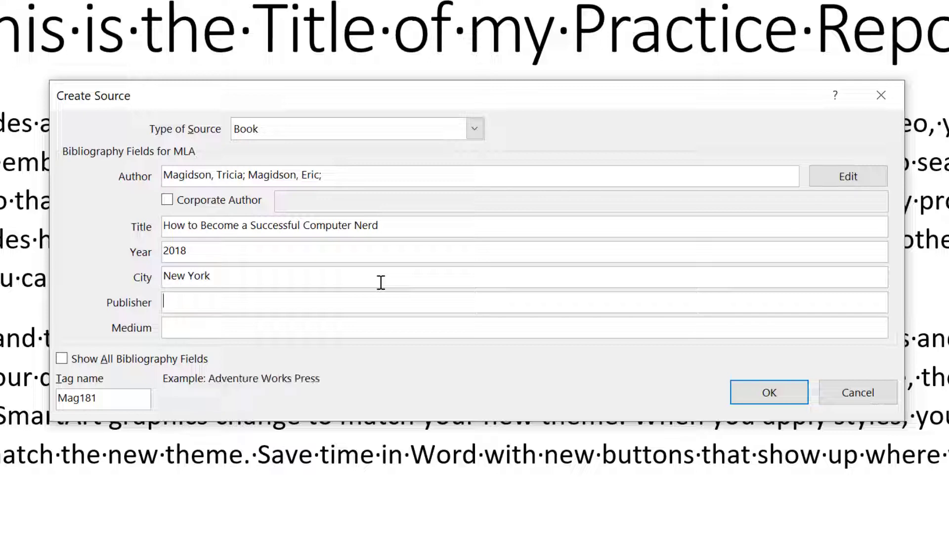
type("New Nerd Publishing")
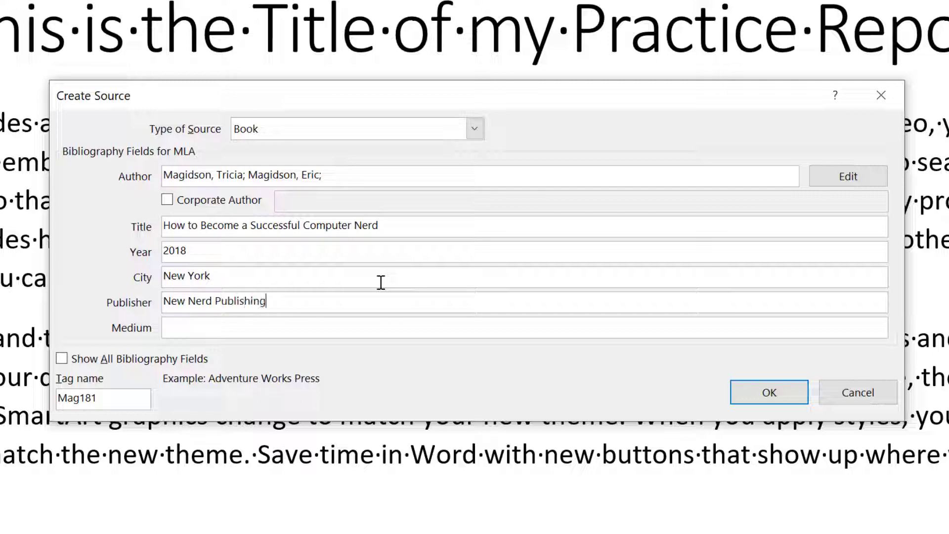
key("Tab")
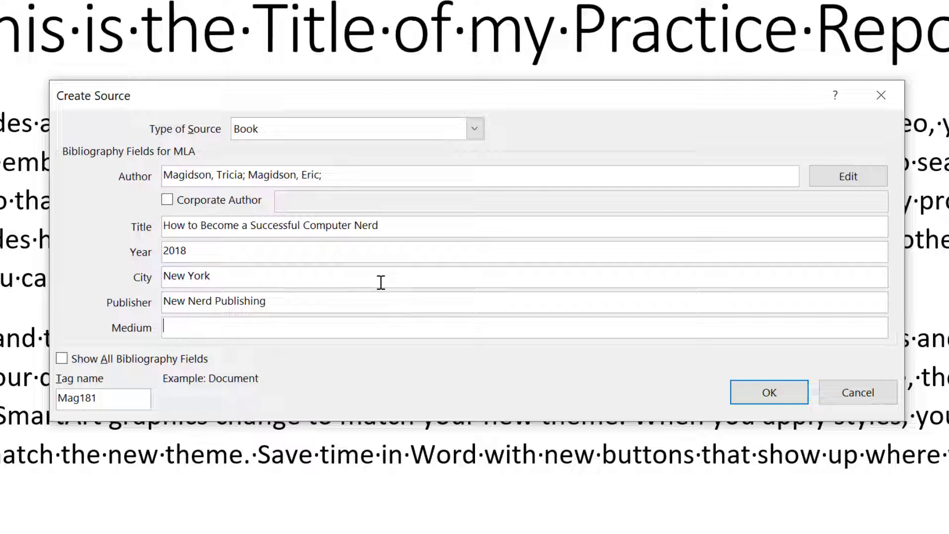
type("eBook")
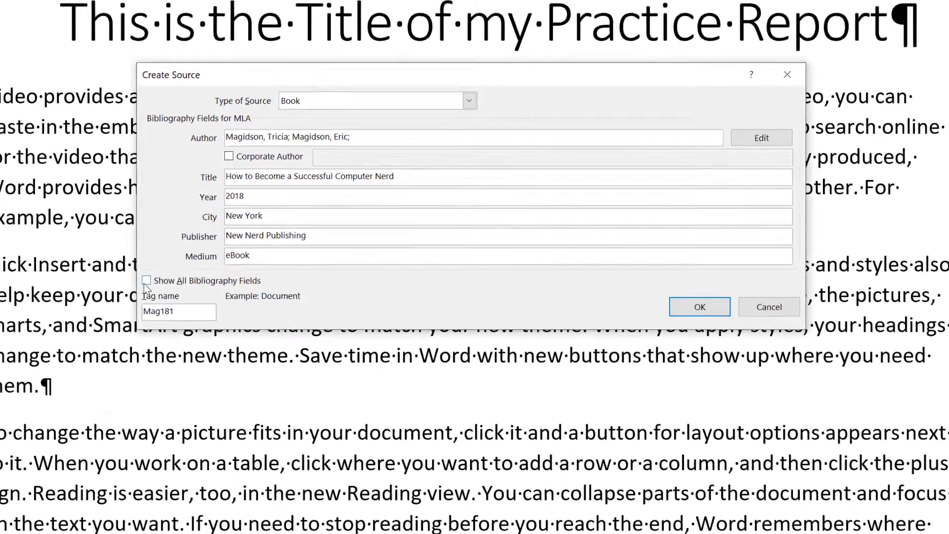
Step: Review all bibliography fields, hide them again, and save the source to insert its citation
left_click(147, 281)
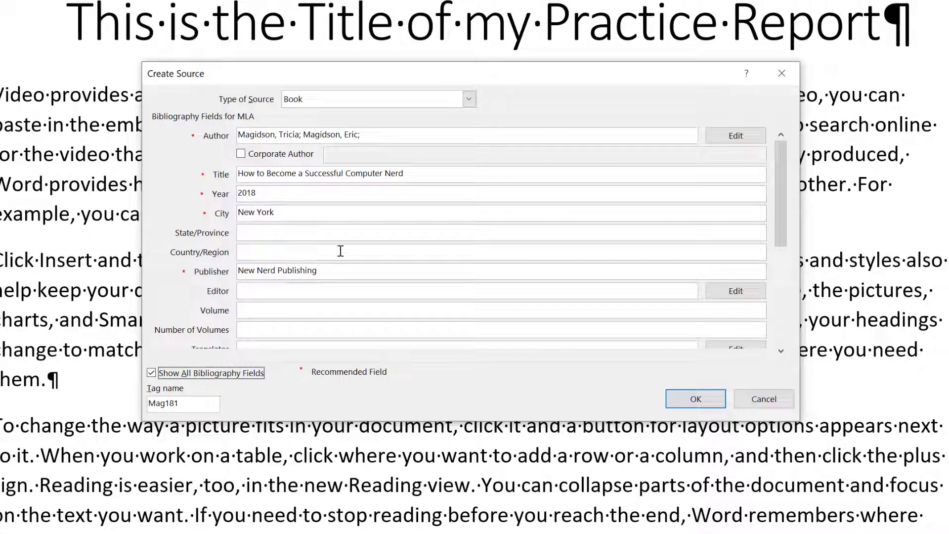
left_click_drag(779, 205, 793, 280)
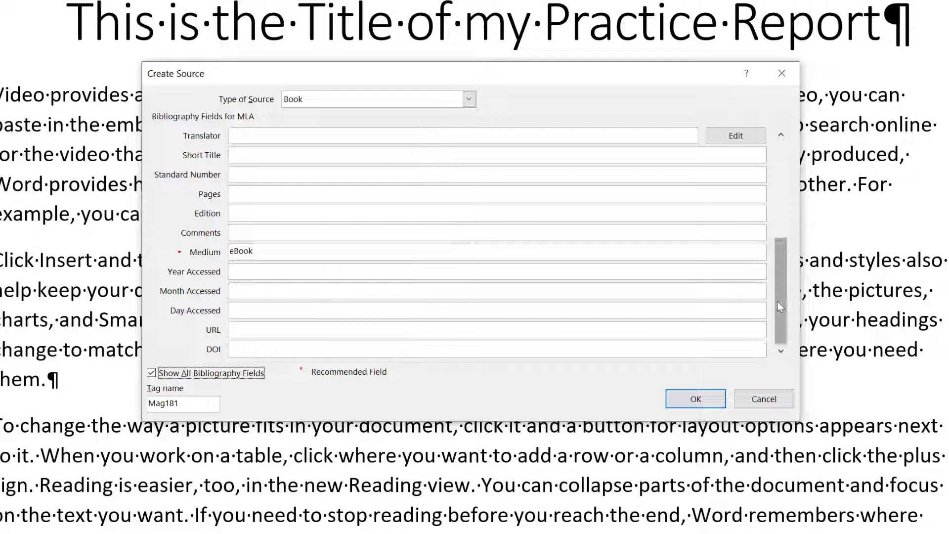
left_click_drag(779, 301, 779, 203)
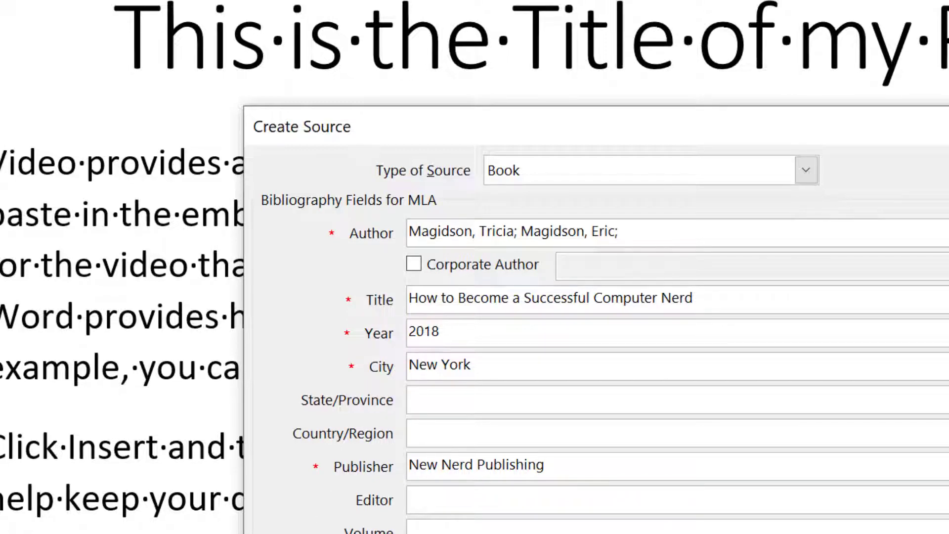
key("alt+a")
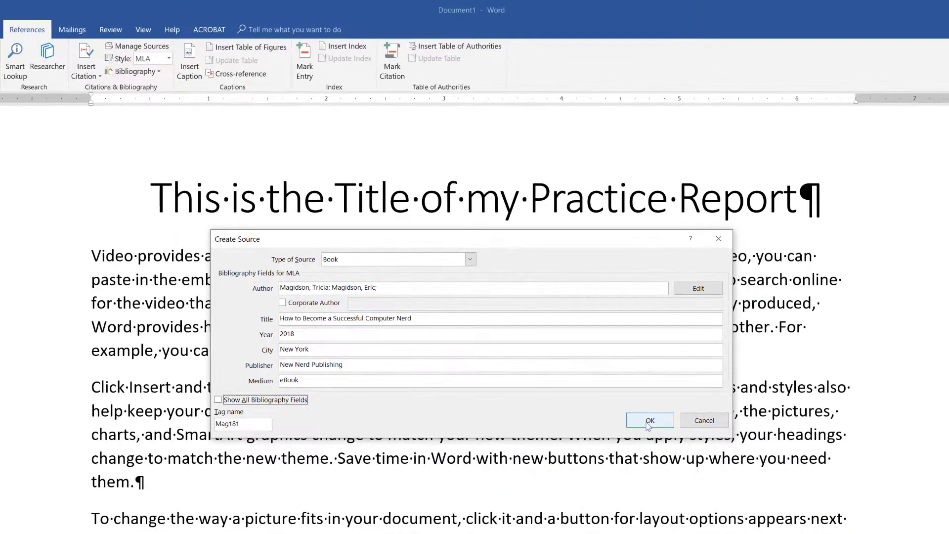
left_click(648, 423)
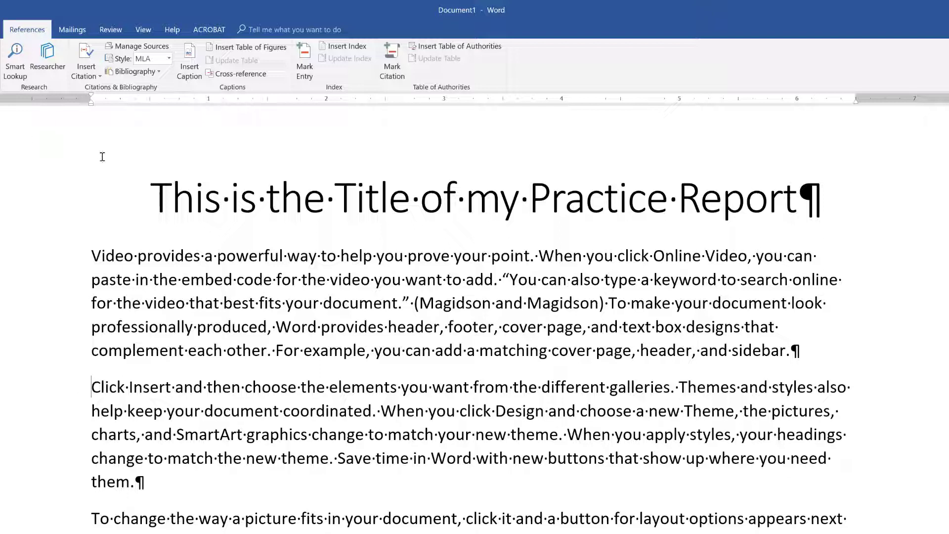
Step: Place the cursor after 'them.' in paragraph two and begin adding a new source
key("ctrl+Down")
left_click(136, 483)
left_click(90, 71)
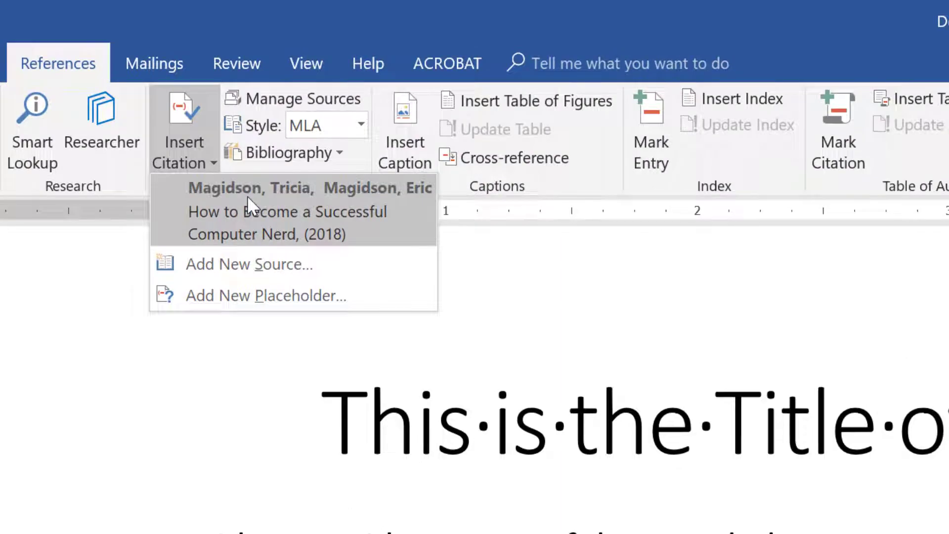
left_click(250, 265)
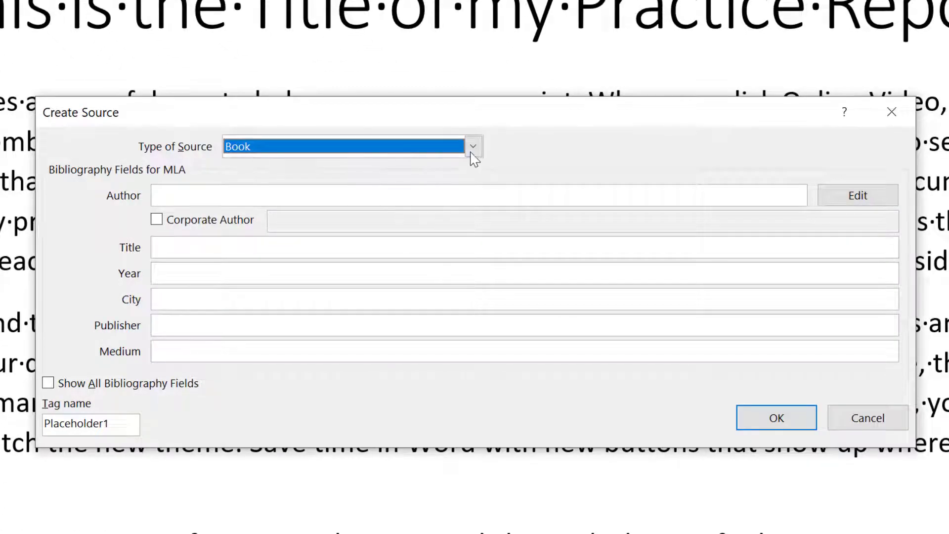
Step: Set the source type to Web site and add the author's last and first names
left_click(473, 153)
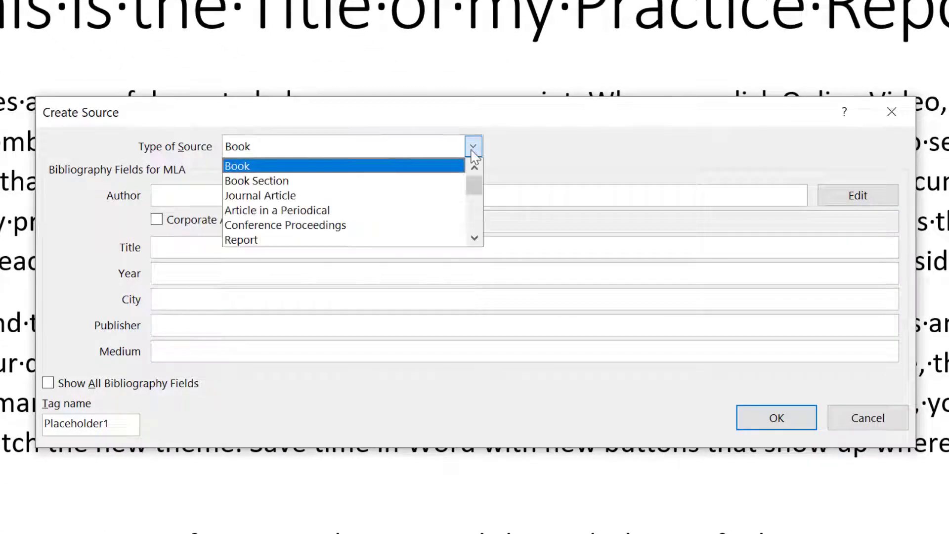
left_click(478, 240)
left_click(475, 239)
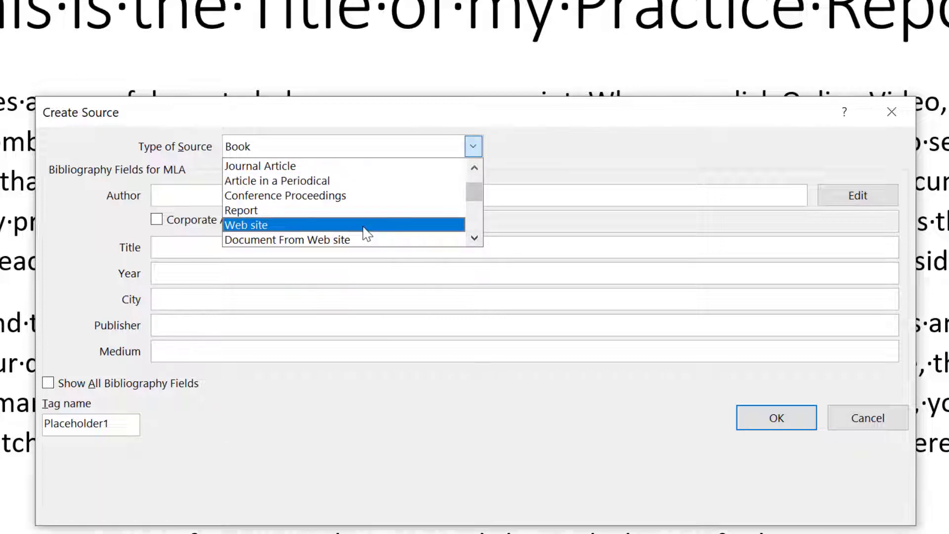
left_click(364, 233)
left_click(822, 195)
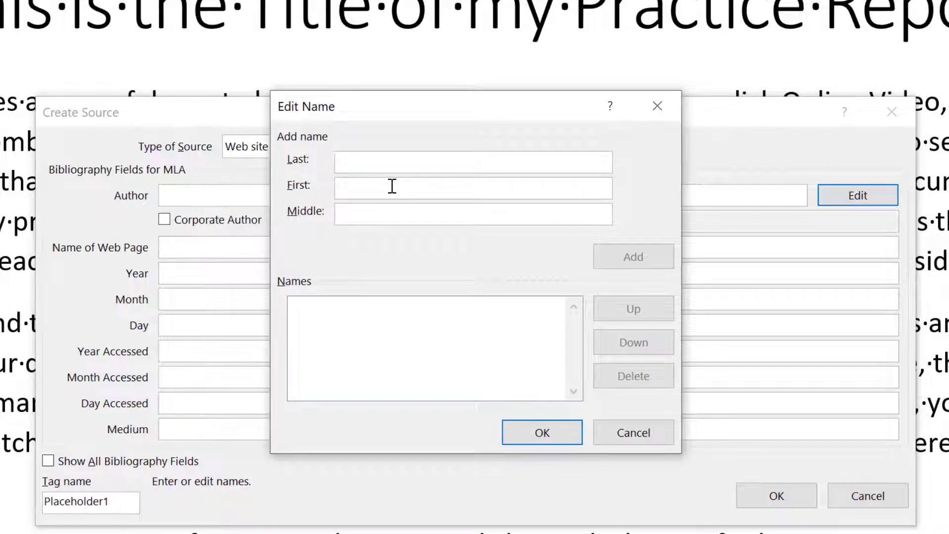
type("Gates")
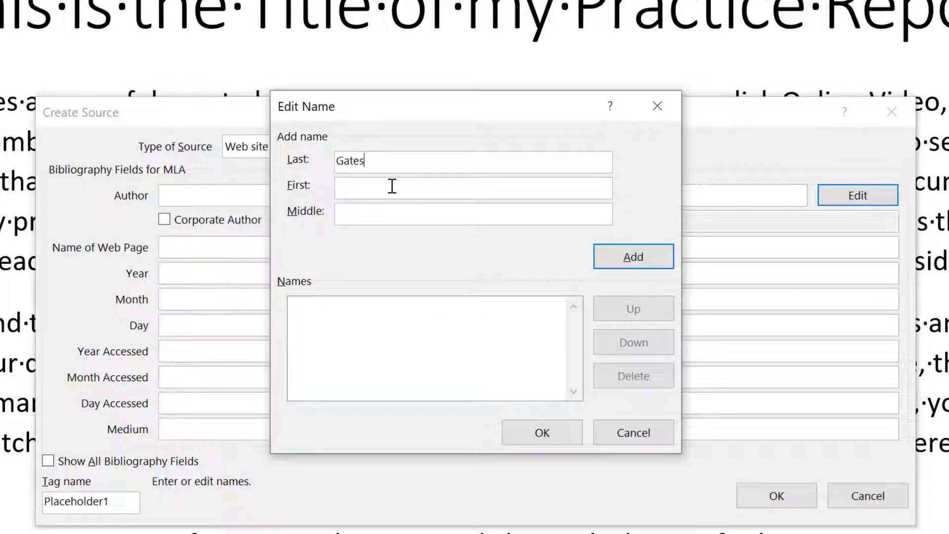
left_click(392, 187)
type("William")
left_click(631, 266)
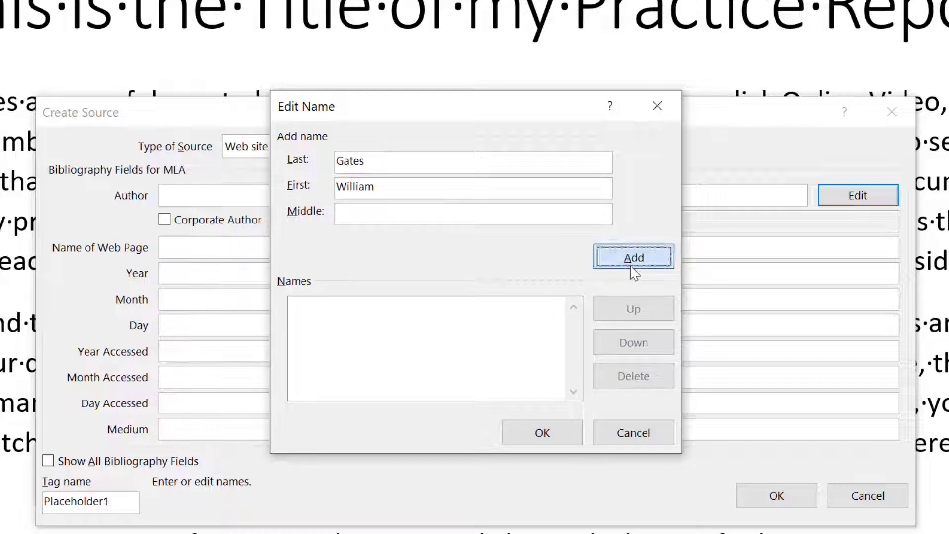
Step: Confirm the author, then enter page name 'How I became a Successful Nerd', dated 2010/10/12
left_click(569, 433)
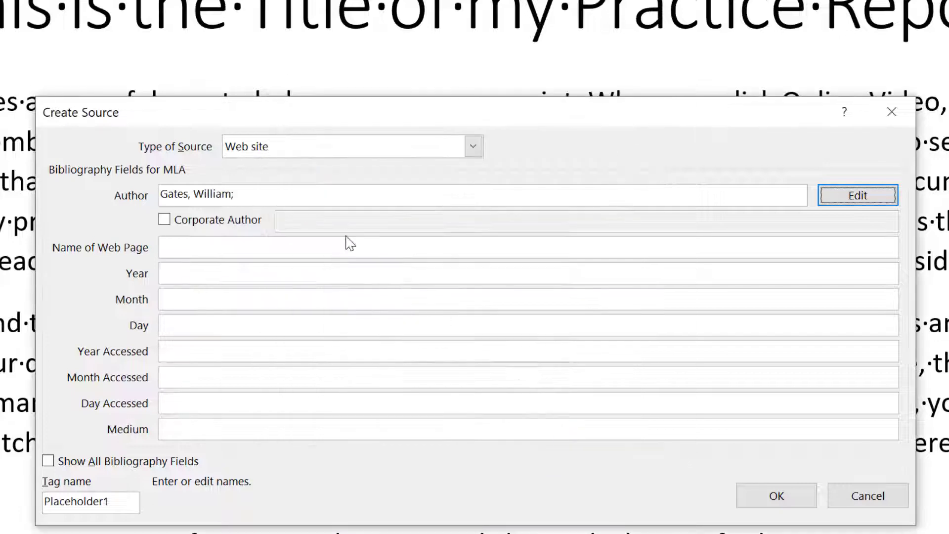
left_click(263, 243)
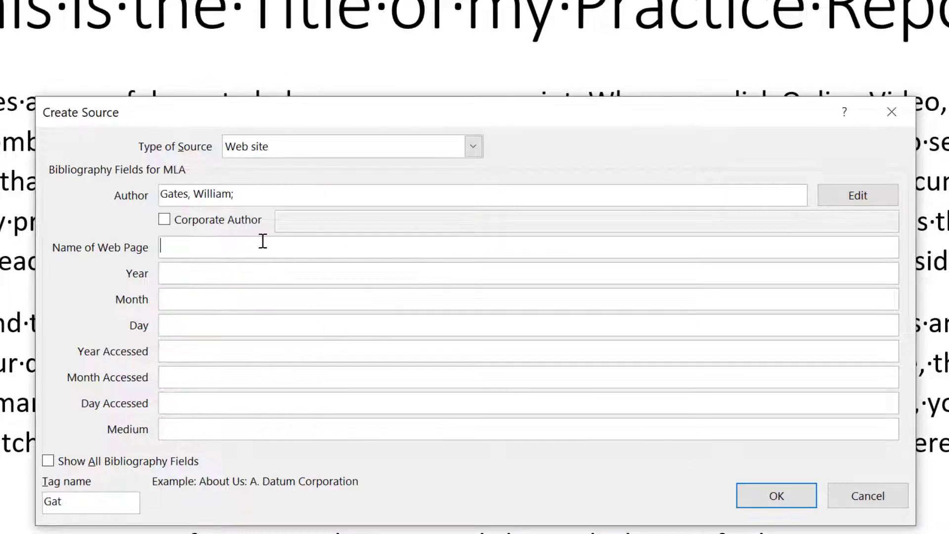
type("How I bec")
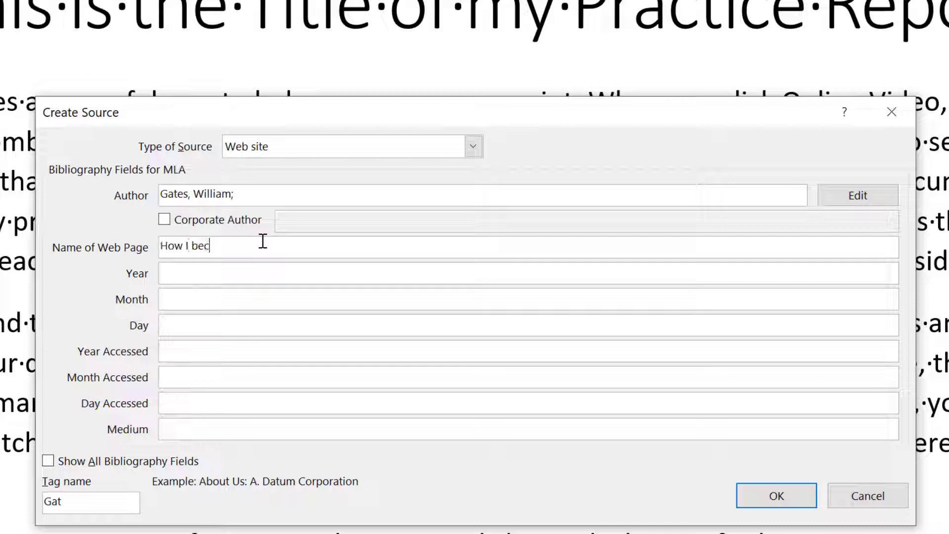
type("ame a Successful Nerd")
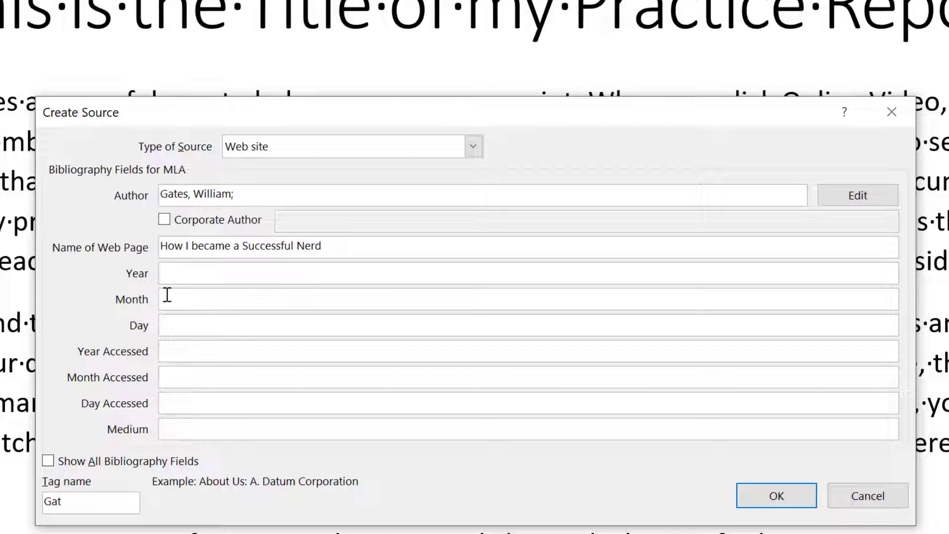
left_click(182, 280)
type("2010")
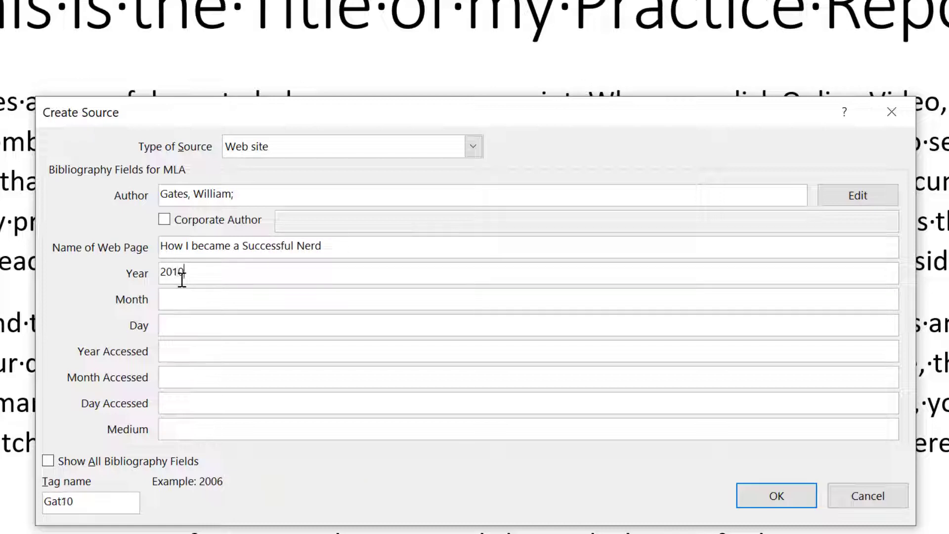
key("Tab")
type("10")
key("Tab")
type("12")
Step: Enter the access date 2018/7/23 and the medium 'World Wider Web'
key("Tab")
type("2018")
key("Tab")
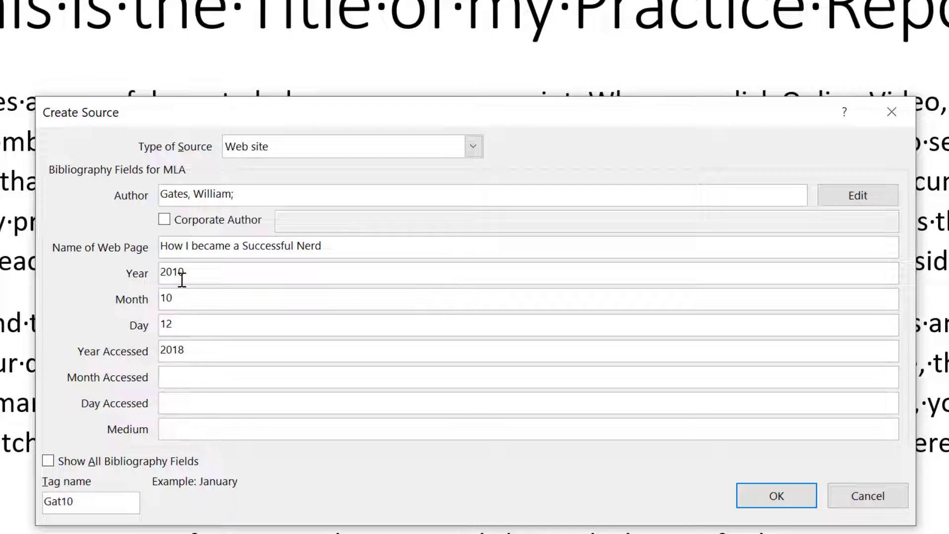
type("7")
key("Tab")
type("23")
key("Tab")
type("W")
key("BackSpace")
type("Wo")
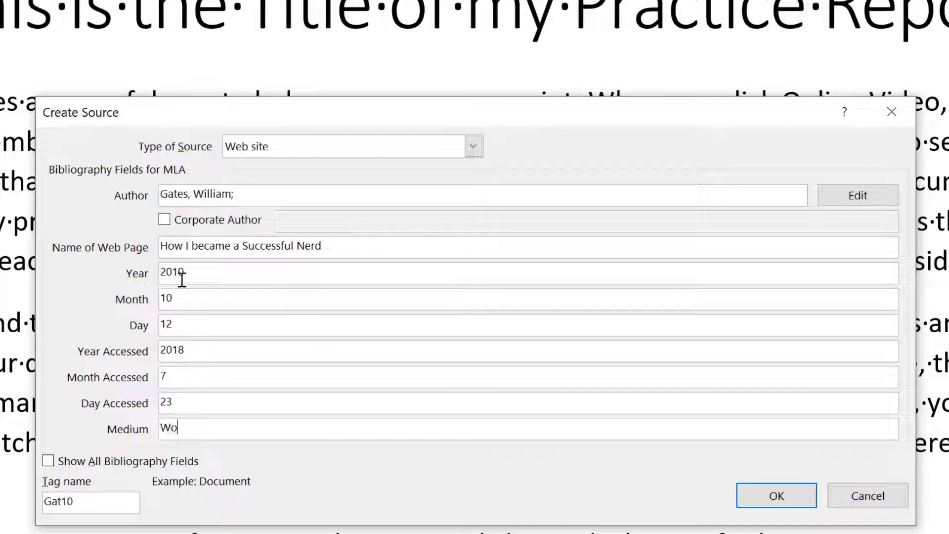
type("rld Wider")
type("Web")
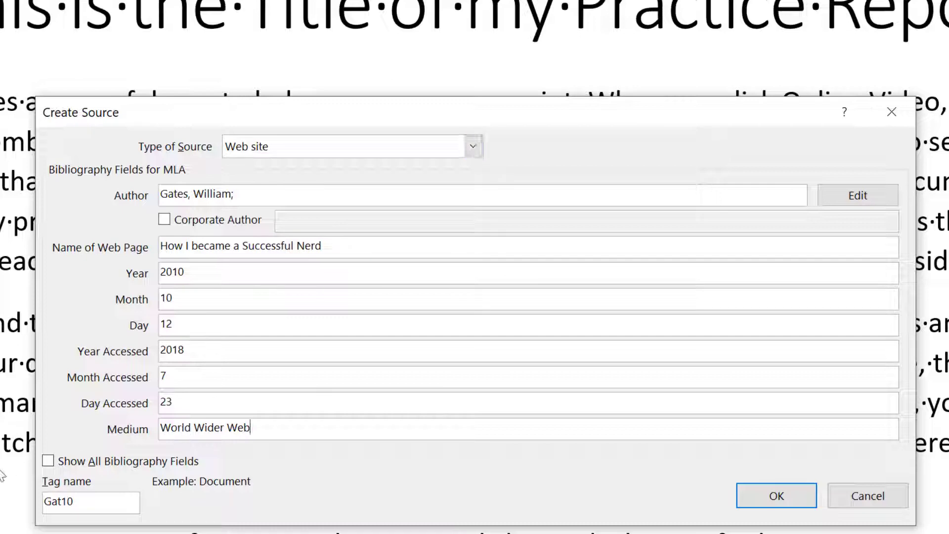
Step: Review all bibliography fields, then save the web source to insert the (Gates) citation
left_click(48, 464)
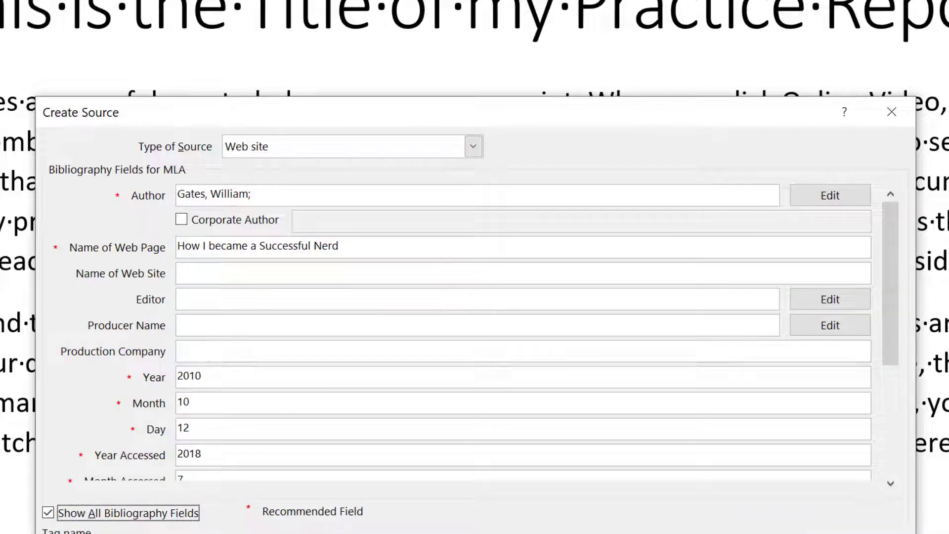
mouse_move(891, 259)
left_mouse_down()
mouse_move(892, 340)
mouse_move(890, 257)
left_mouse_up()
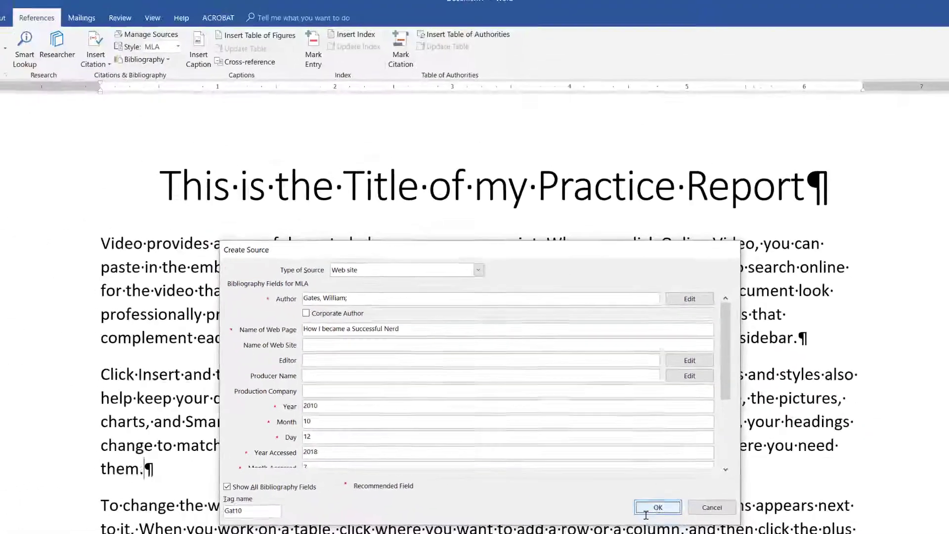
key("Return")
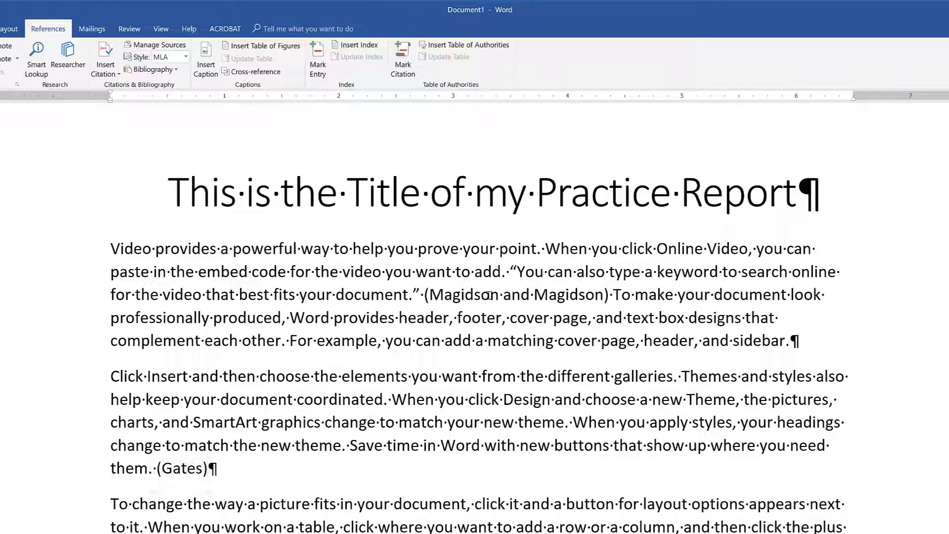
Step: Start a new Article in a Periodical source for a citation after 'device.'
scroll(428, 490, "down", 2)
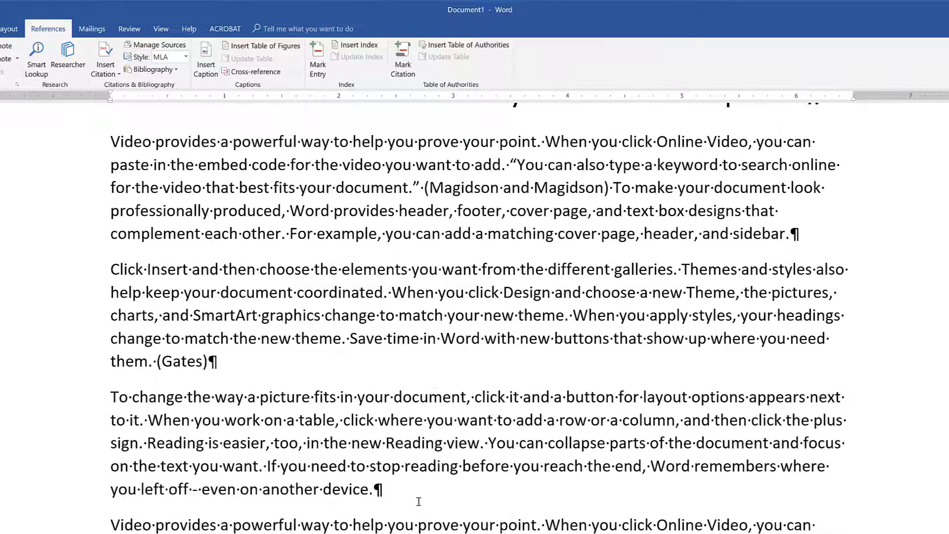
left_click(376, 482)
left_click(117, 73)
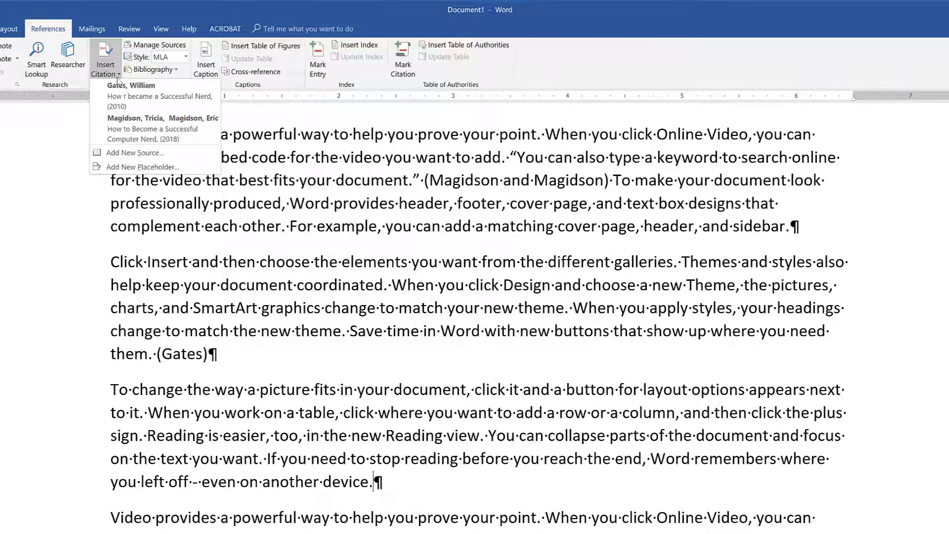
left_click(134, 153)
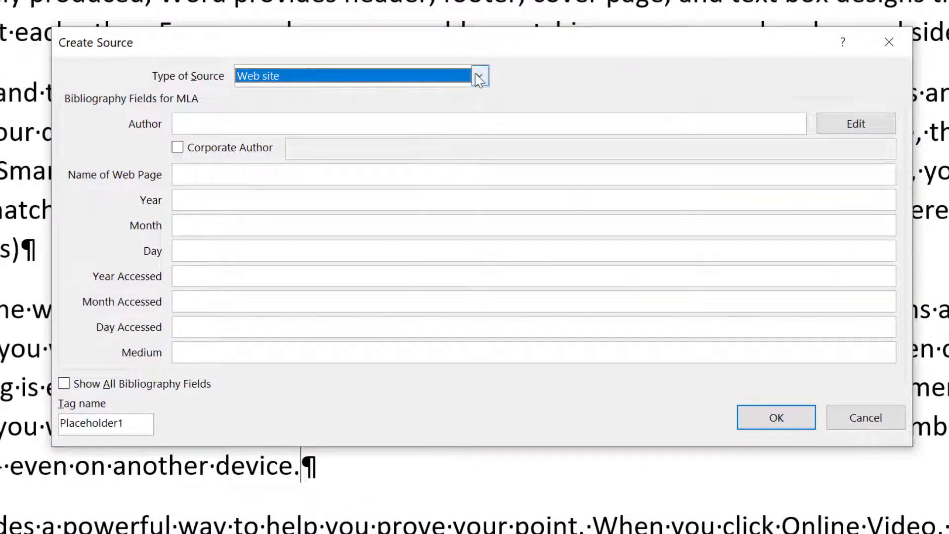
left_click(479, 77)
left_click(433, 123)
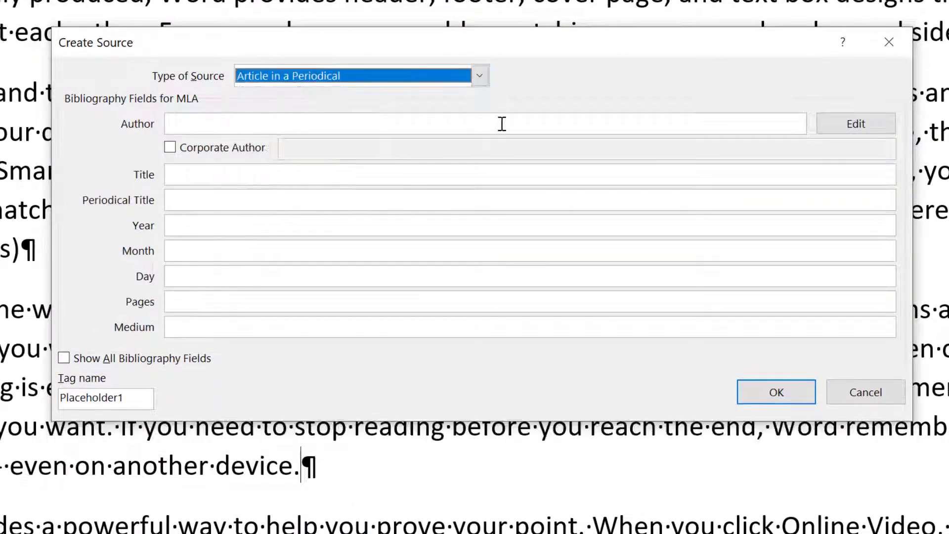
Step: Add Jane Doe as the article's author
left_click(821, 127)
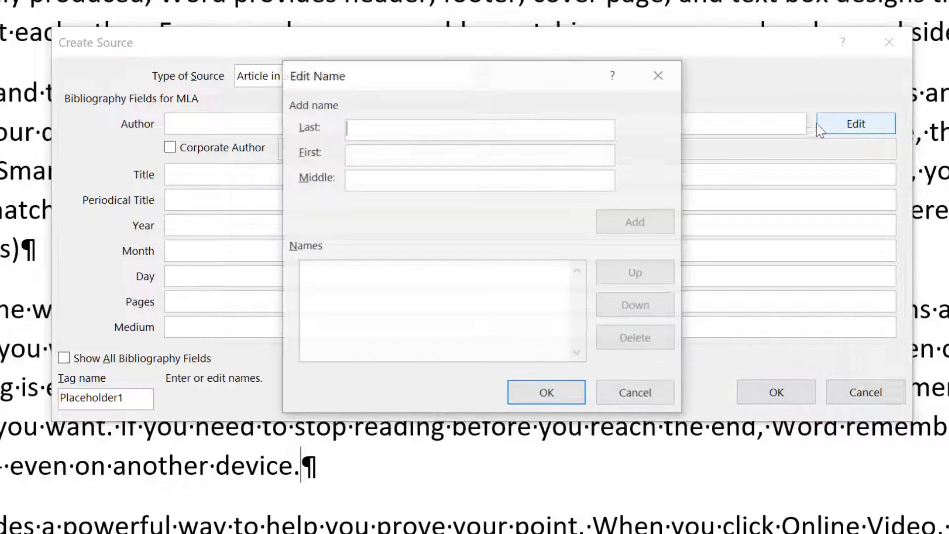
type("Doe")
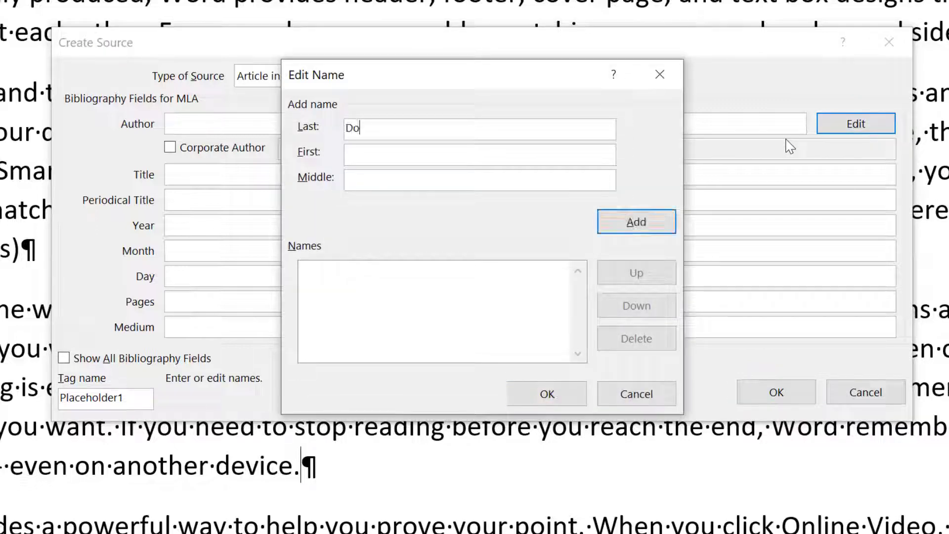
key("Tab")
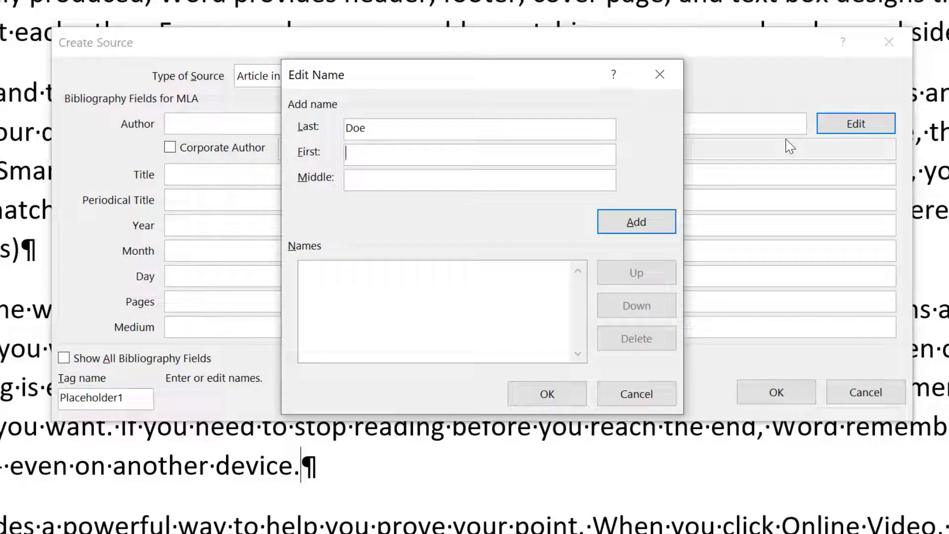
type("Jane")
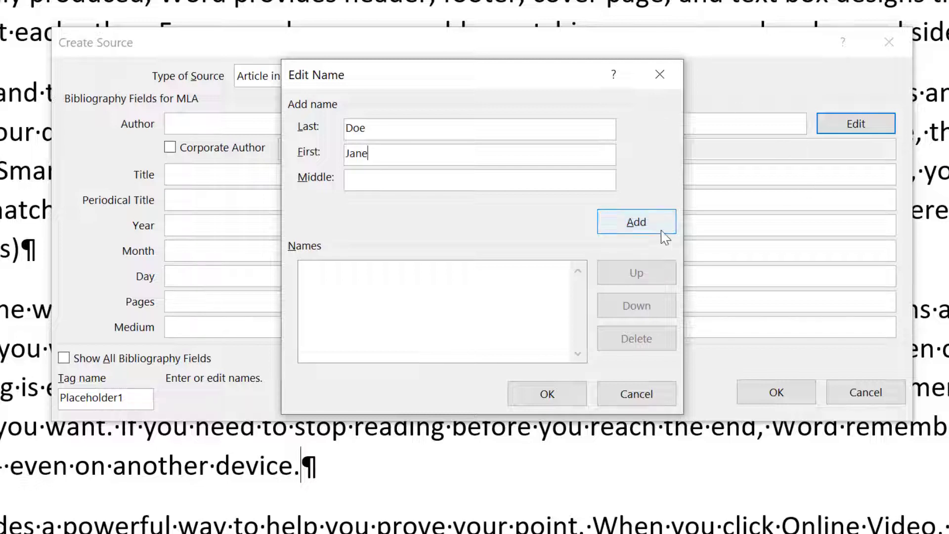
left_click(664, 235)
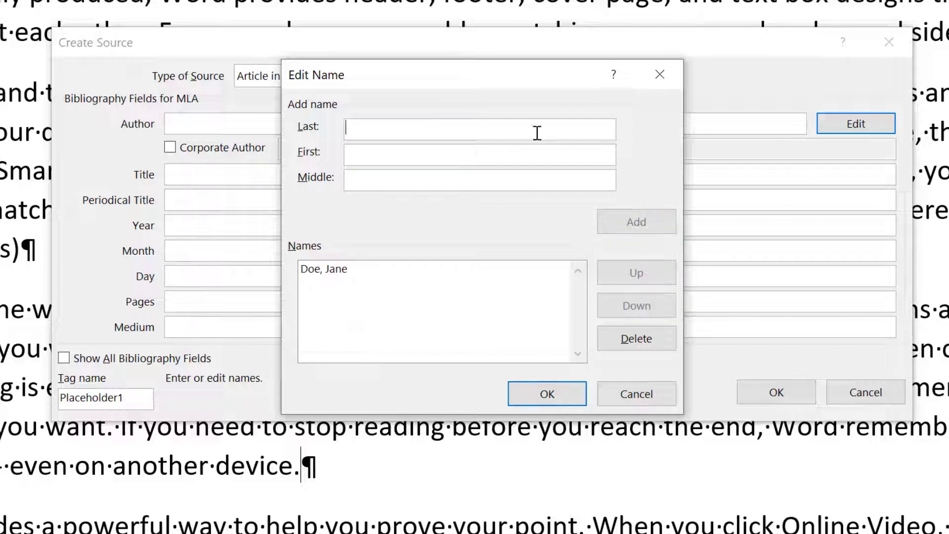
left_click(552, 398)
Step: Enter title 'Nerds are Taking Over The World' and periodical 'Phychology Today'
left_click(245, 173)
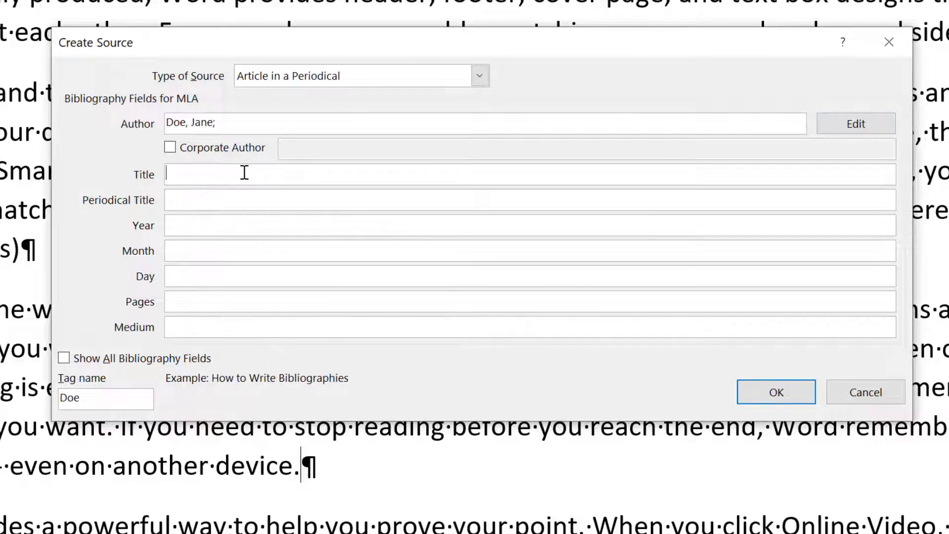
type("Nerds are Taking OVer")
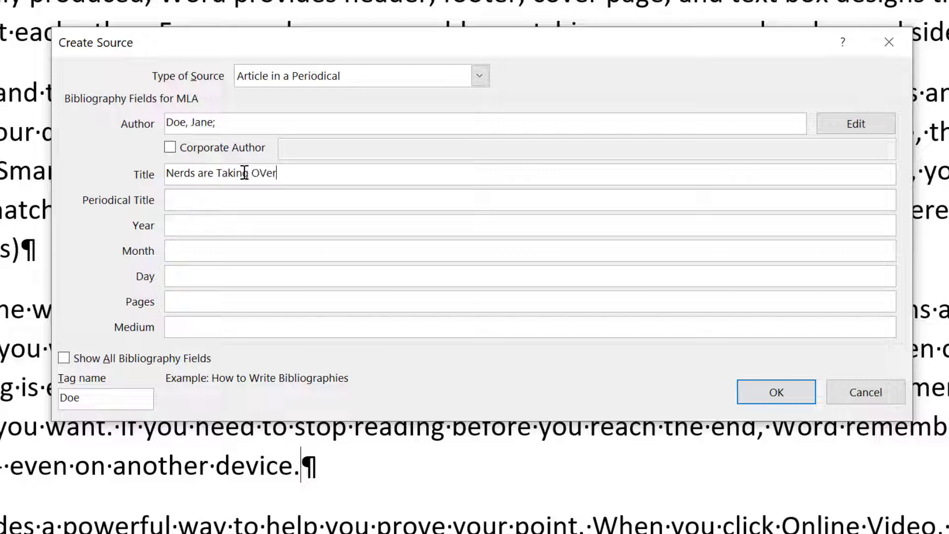
type("h")
key("BackSpace")
key("BackSpace")
key("BackSpace")
key("BackSpace")
key("BackSpace")
key("BackSpace")
type("ver The World")
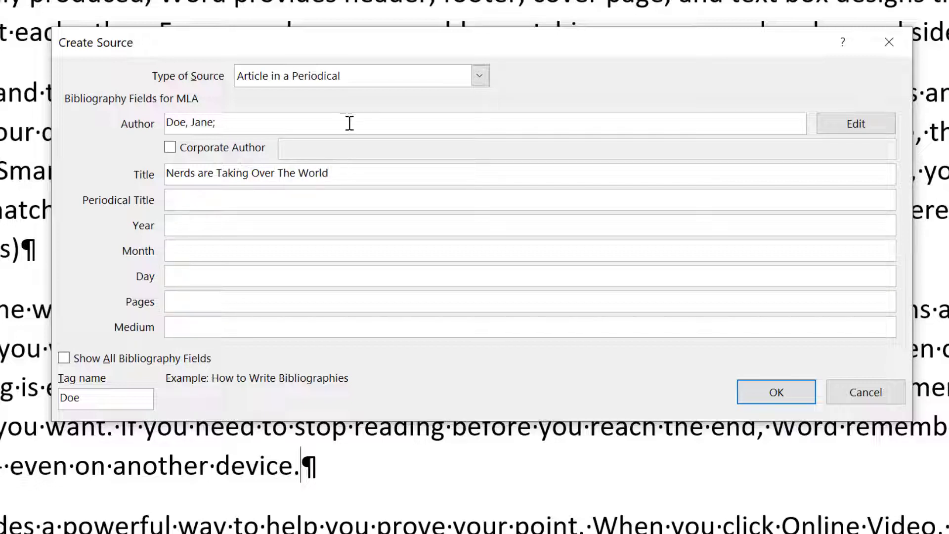
left_click(265, 210)
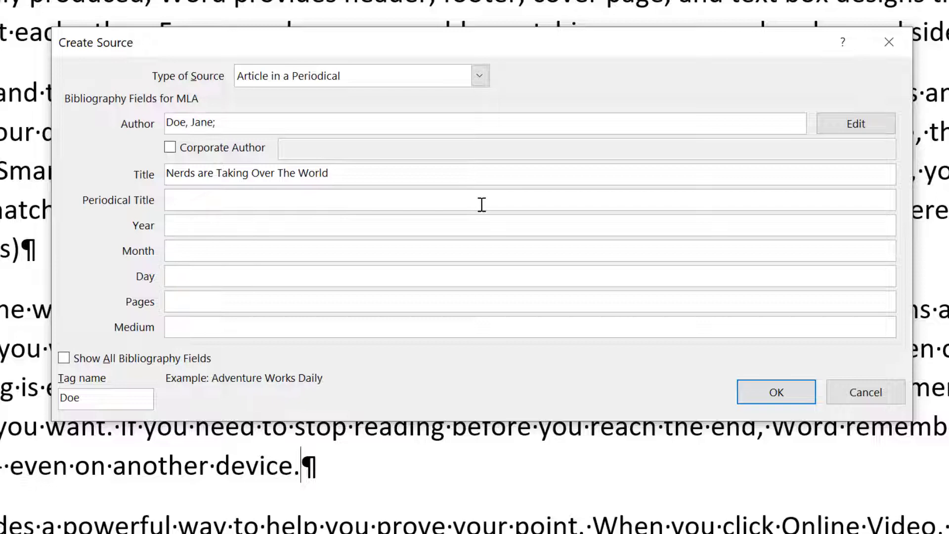
type("Phychology Today")
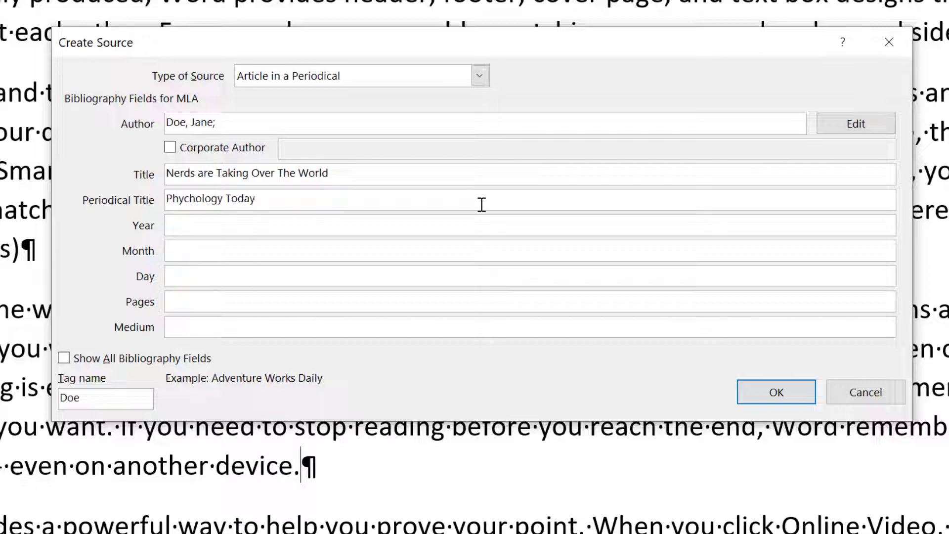
Step: Set publication date 2014/9/12, pages 45-48, and medium Printed Magazine
key("Tab")
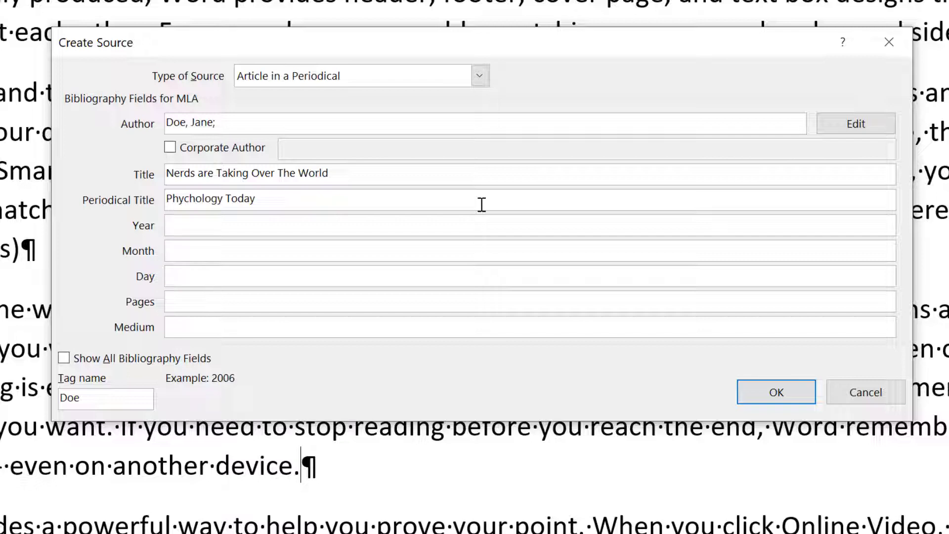
type("2014")
key("Tab")
type("9")
key("Tab")
type("12")
key("Tab")
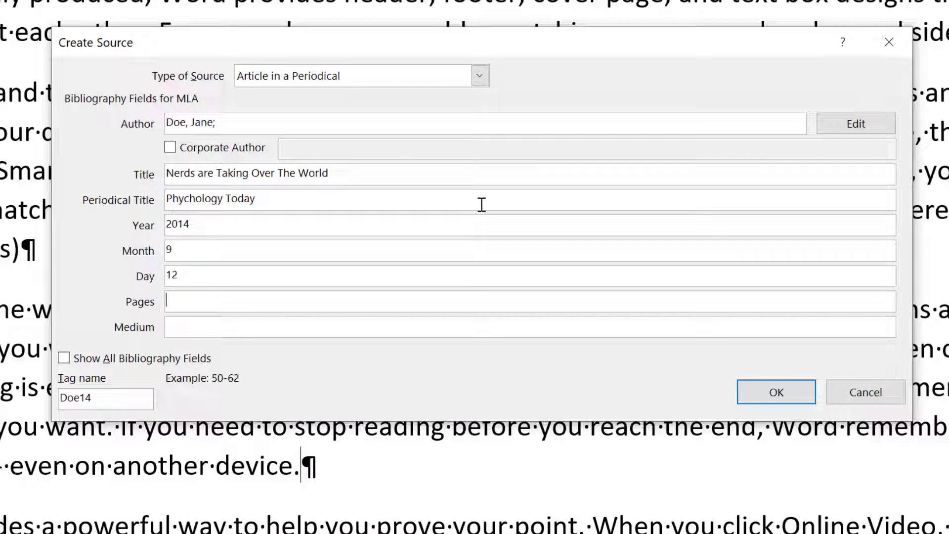
type("45-48")
key("Tab")
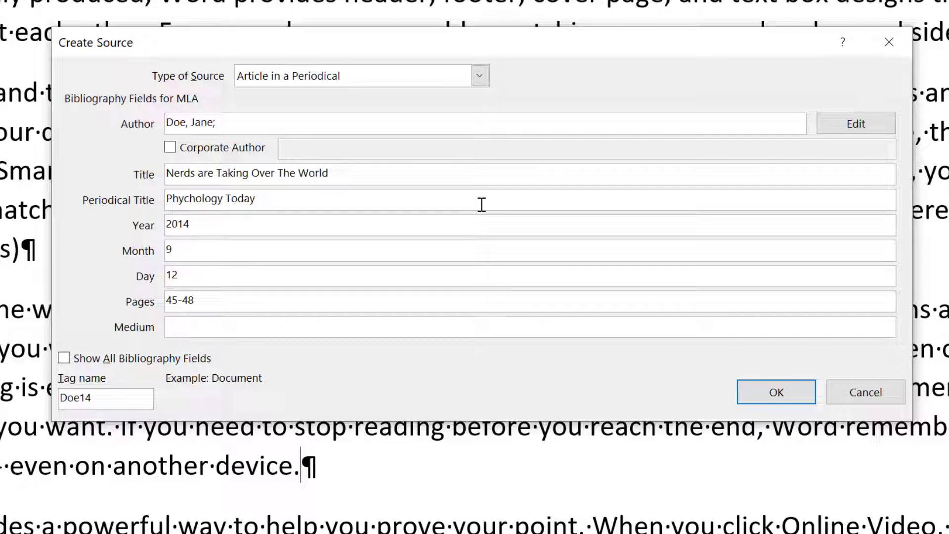
type("Printed Magazine")
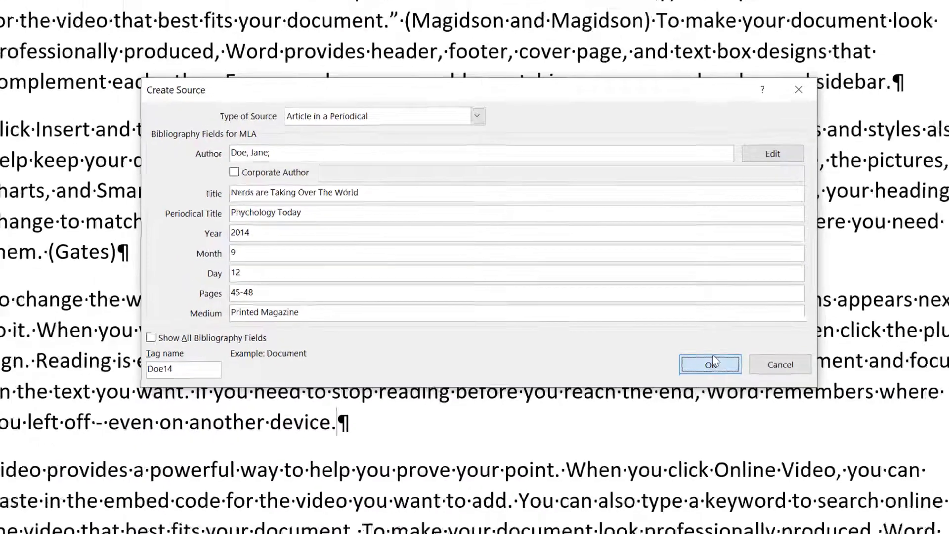
Step: Insert the article citation, then switch the citation style to APA
left_click(712, 364)
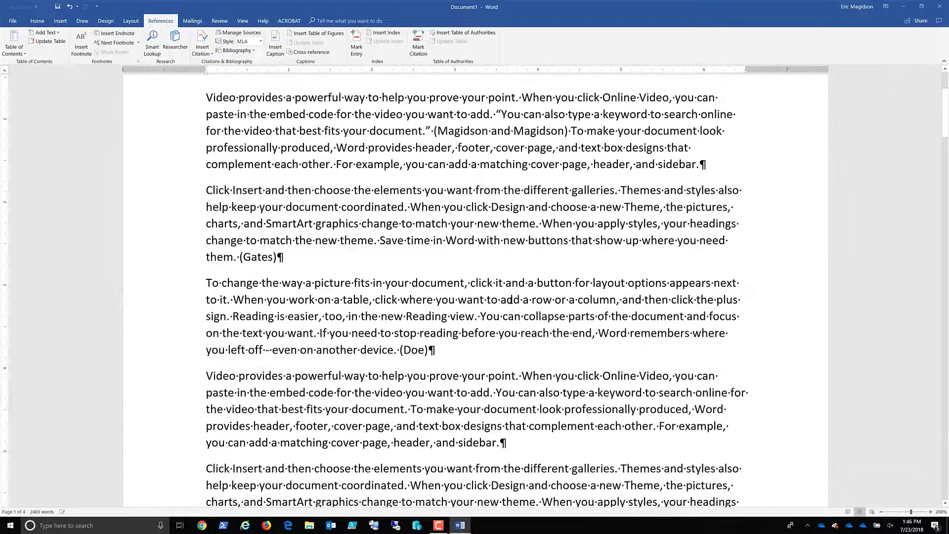
scroll(378, 180, "up", 3)
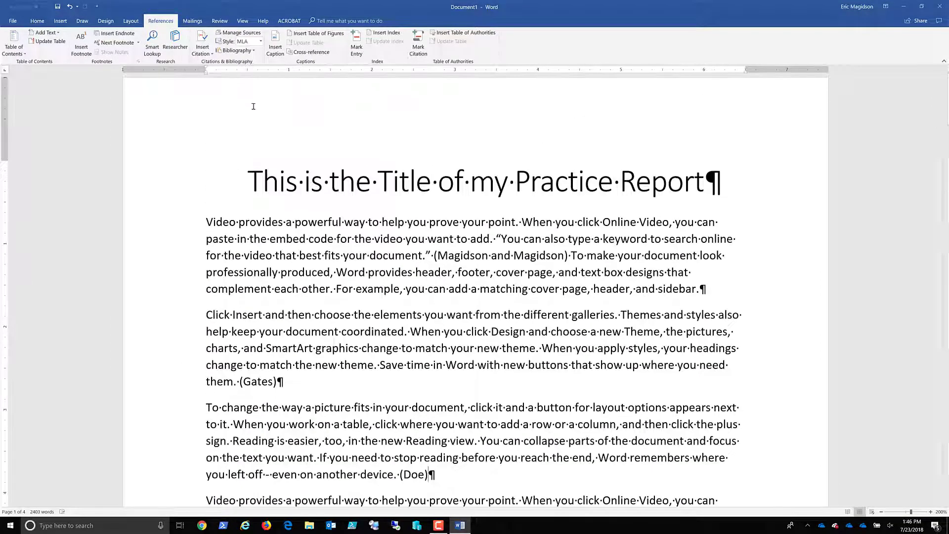
left_click(262, 42)
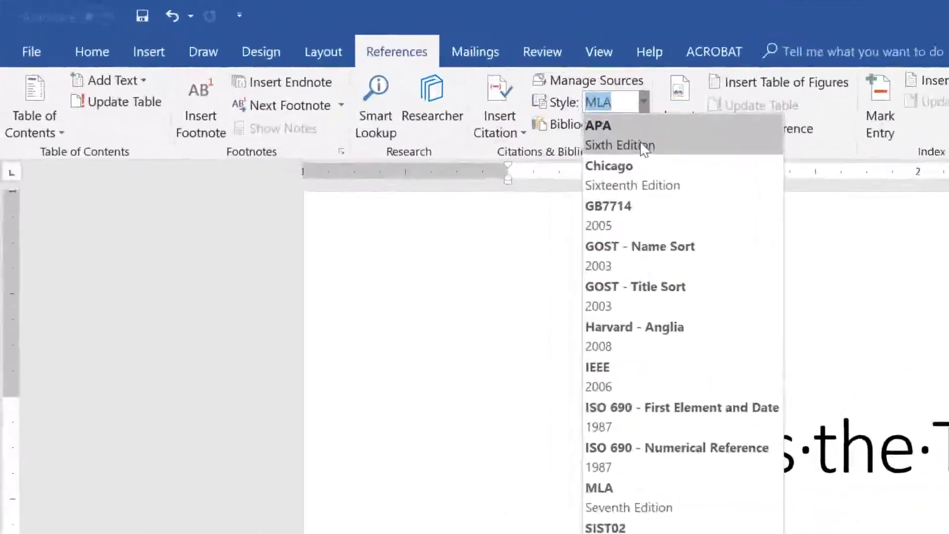
left_click(642, 143)
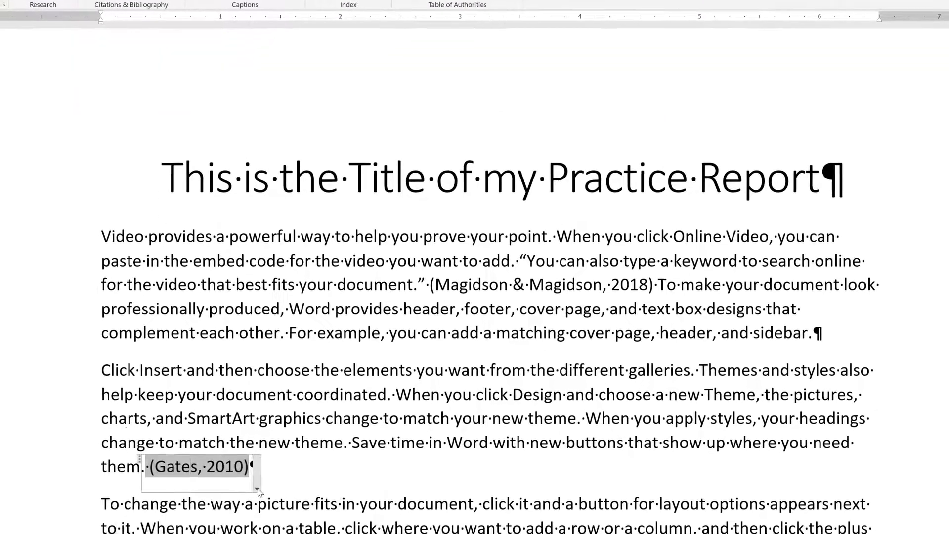
left_click(257, 489)
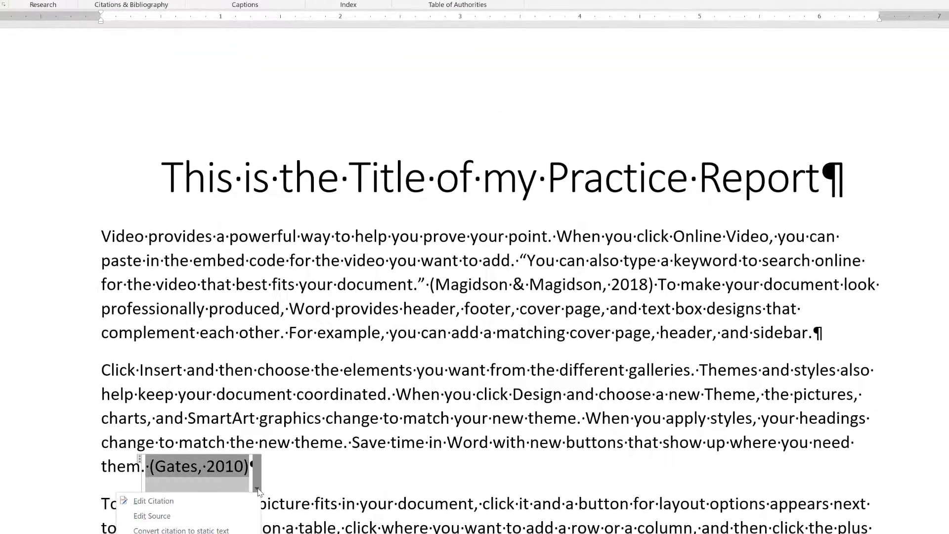
left_click(215, 518)
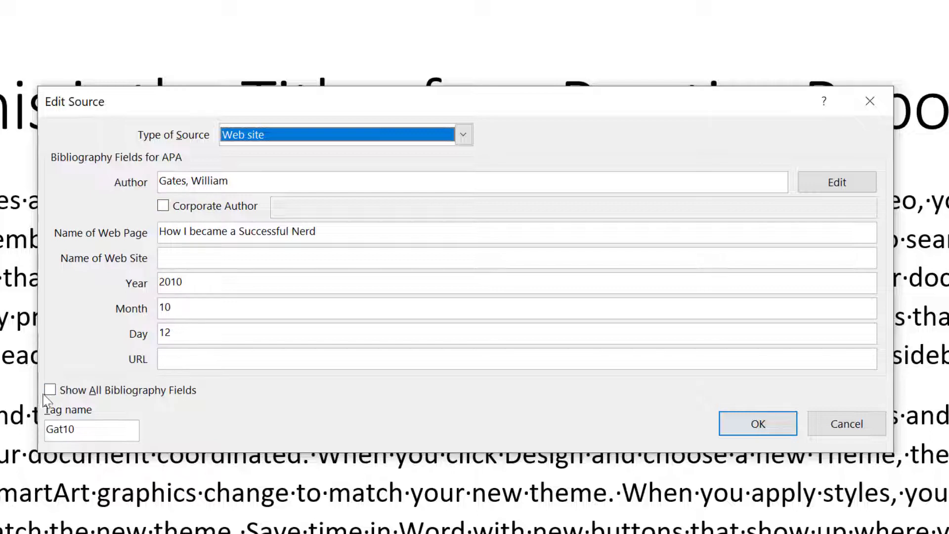
left_click(174, 360)
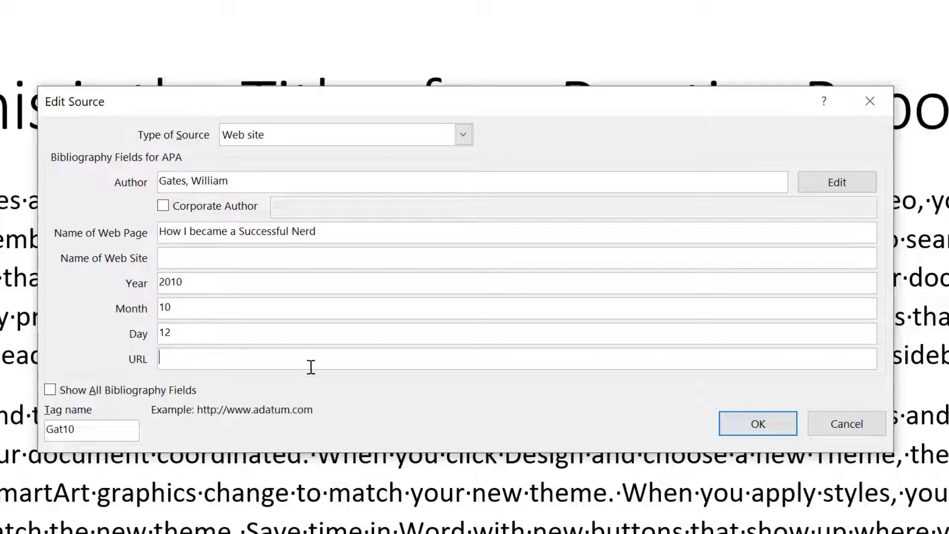
type("ht")
type("tps://www.Ne")
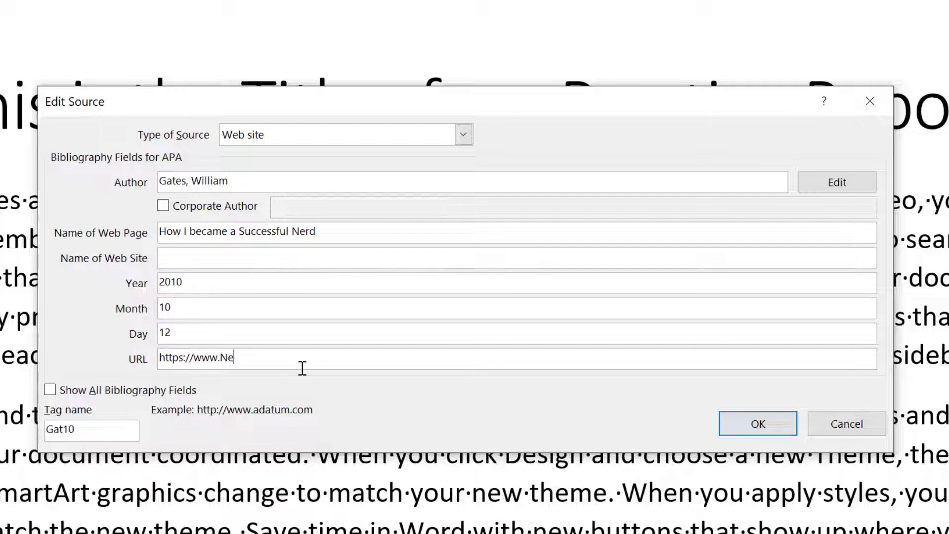
type("rdof")
key("BackSpace")
key("BackSpace")
key("BackSpace")
key("BackSpace")
type("nerdsofamer")
key("BackSpace")
key("BackSpace")
key("BackSpace")
key("BackSpace")
key("BackSpace")
key("BackSpace")
key("BackSpace")
key("BackSpace")
type("americannerds.com")
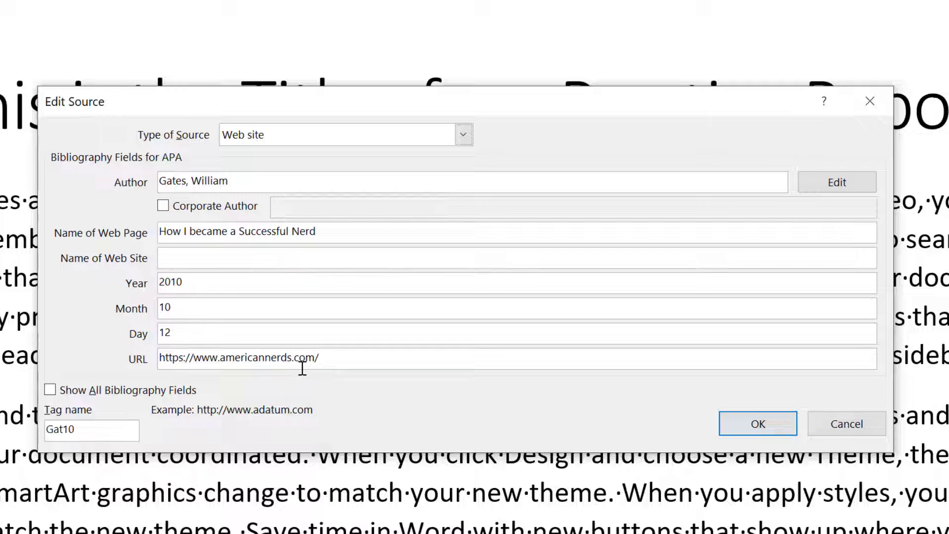
type("/successfulnerd")
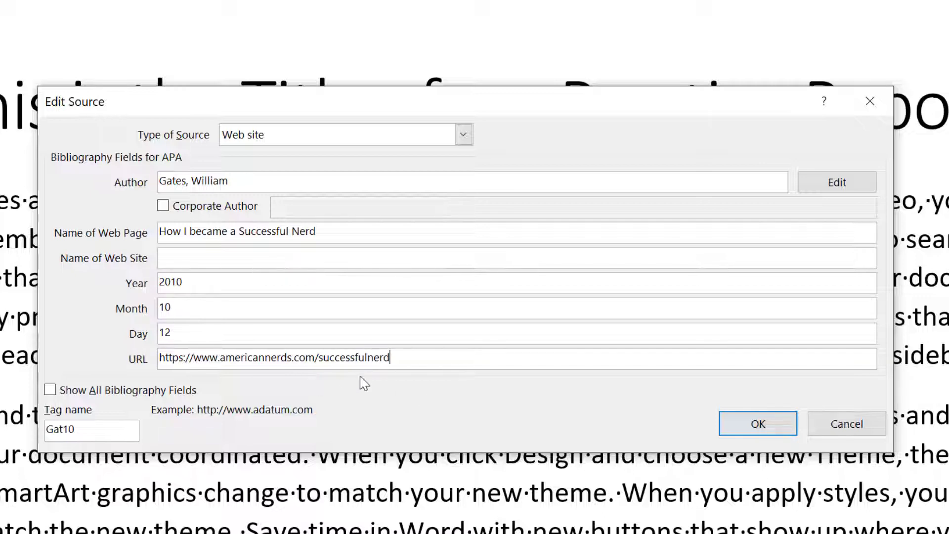
Step: Set the web site name to 'American Nerds' and save the source
left_click(206, 257)
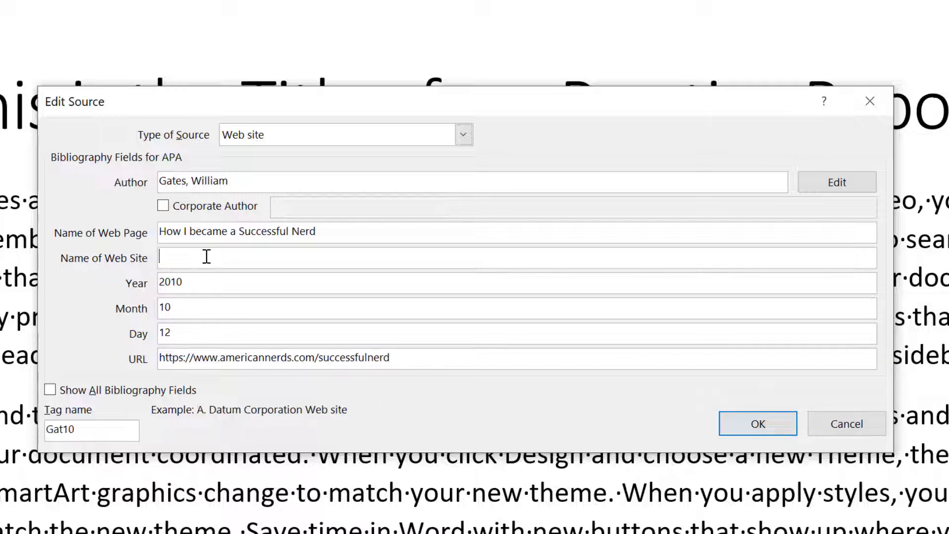
type("American")
key("BackSpace")
key("BackSpace")
type("can Nerds")
left_click(757, 430)
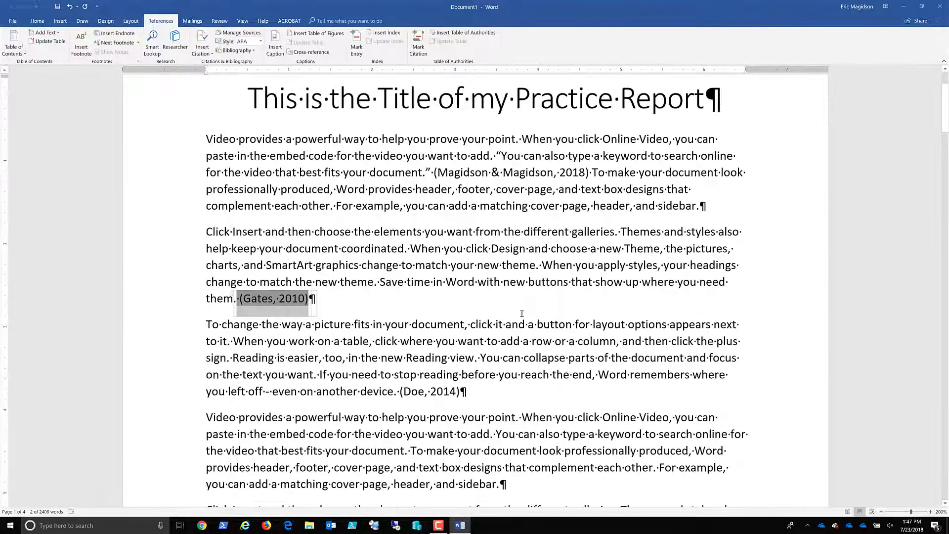
Step: Delete the empty paragraph at the very end of the report
scroll(523, 315, "down", 7)
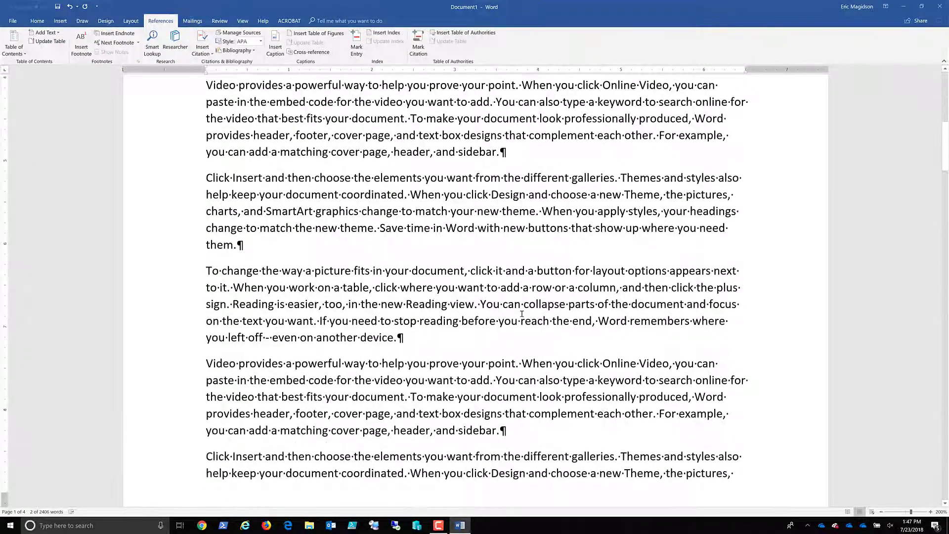
scroll(523, 312, "down", 12)
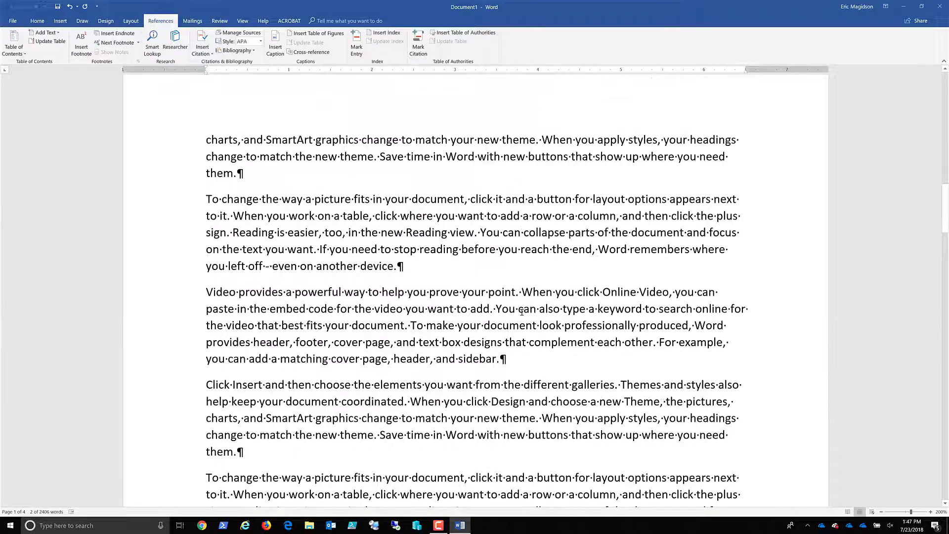
scroll(522, 313, "down", 10)
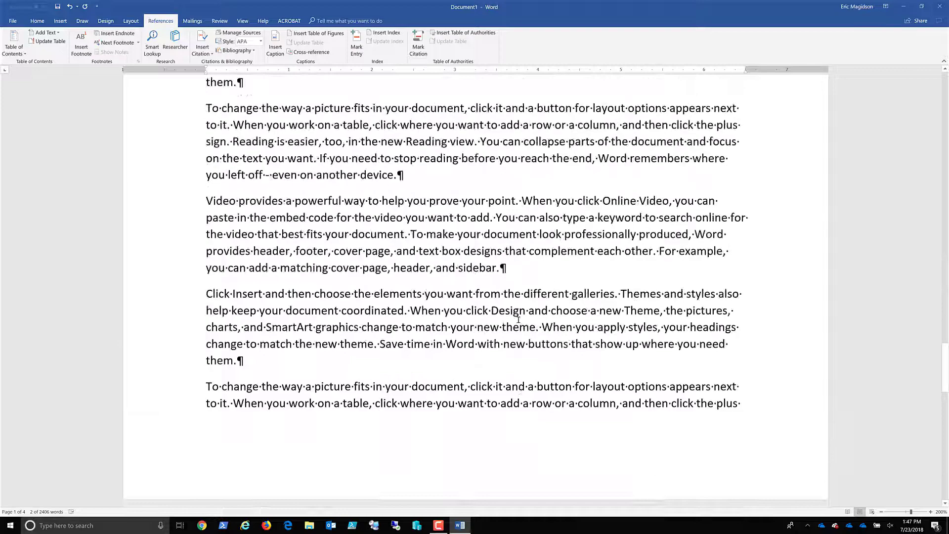
scroll(518, 320, "down", 10)
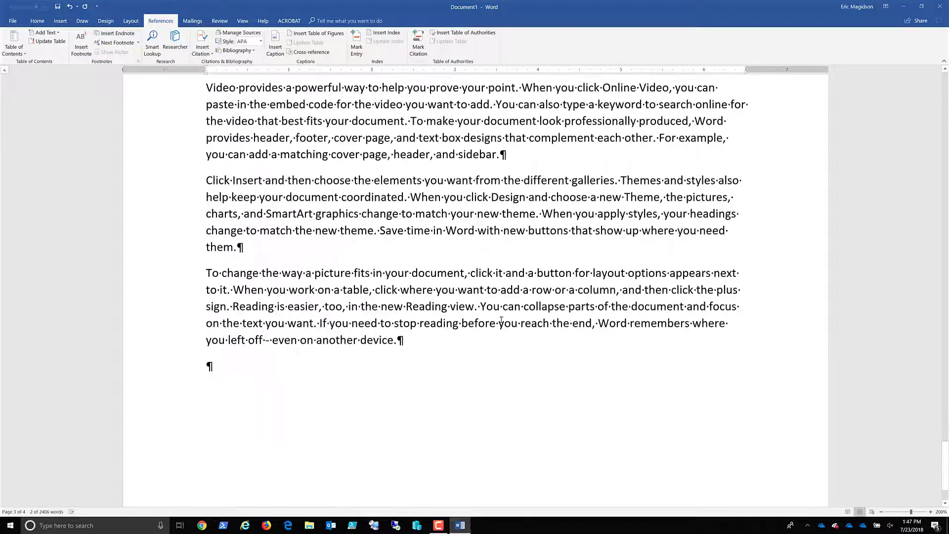
left_click(207, 289)
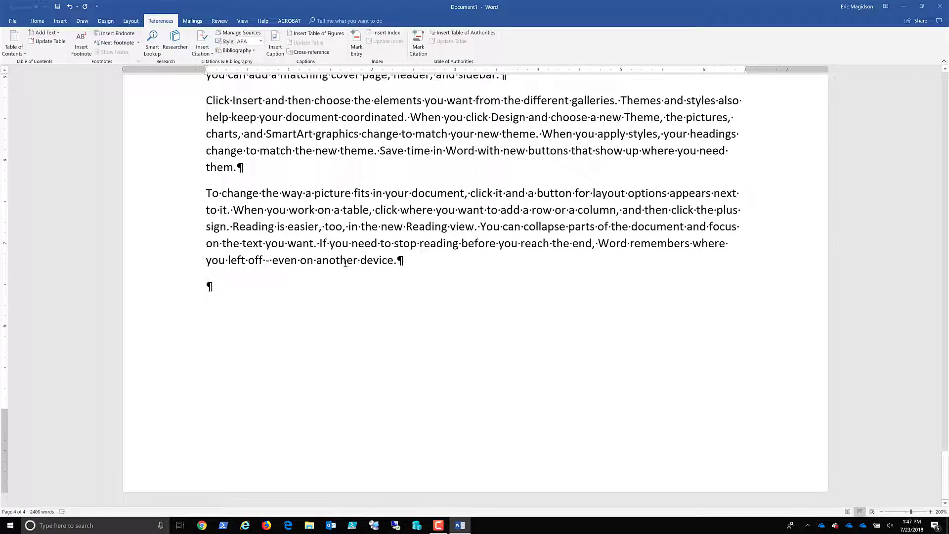
key("BackSpace")
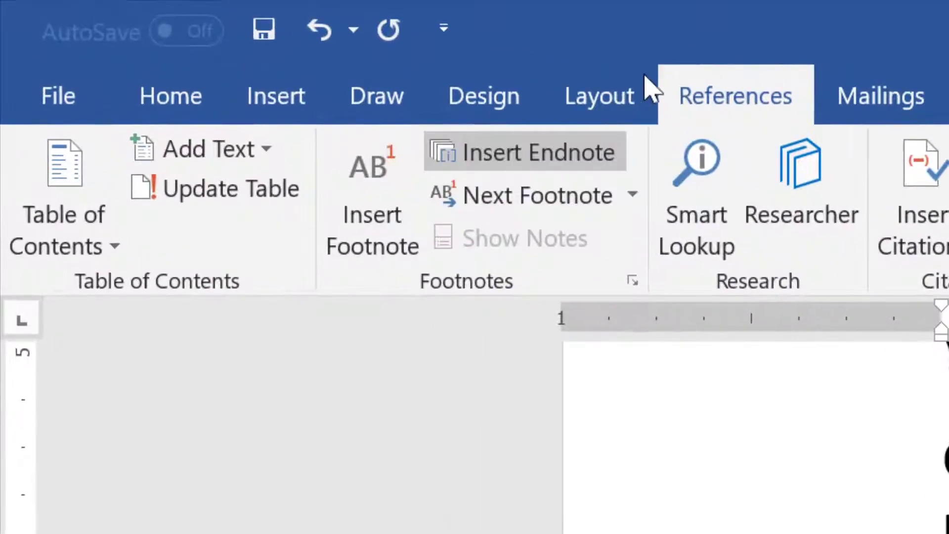
Step: Insert a page break after the last paragraph, adding a blank fifth page
left_click(282, 112)
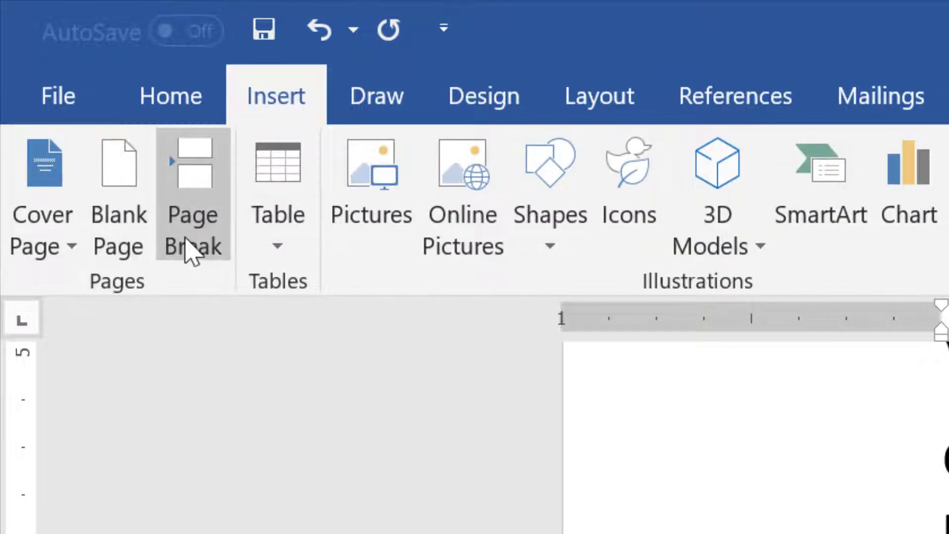
left_click(191, 250)
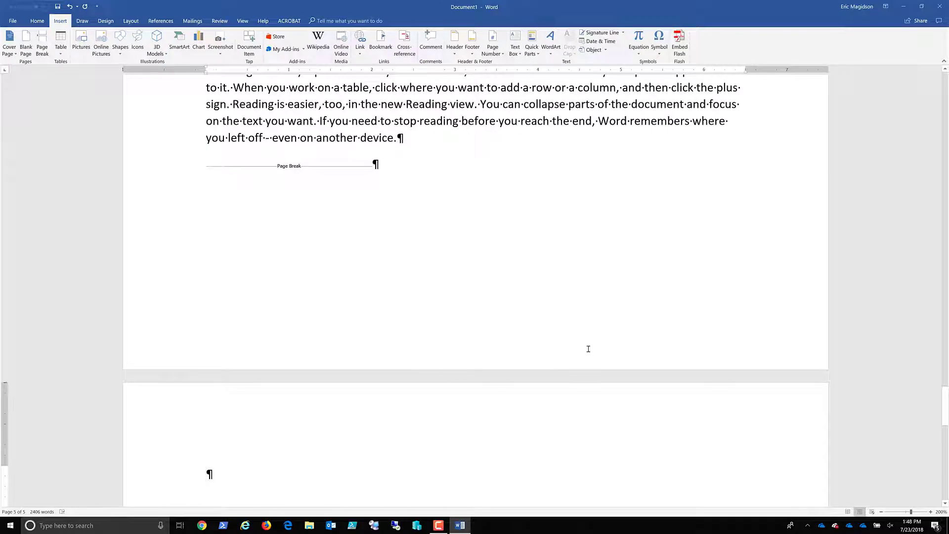
scroll(590, 349, "down", 3)
scroll(589, 347, "up", 3)
left_click(157, 22)
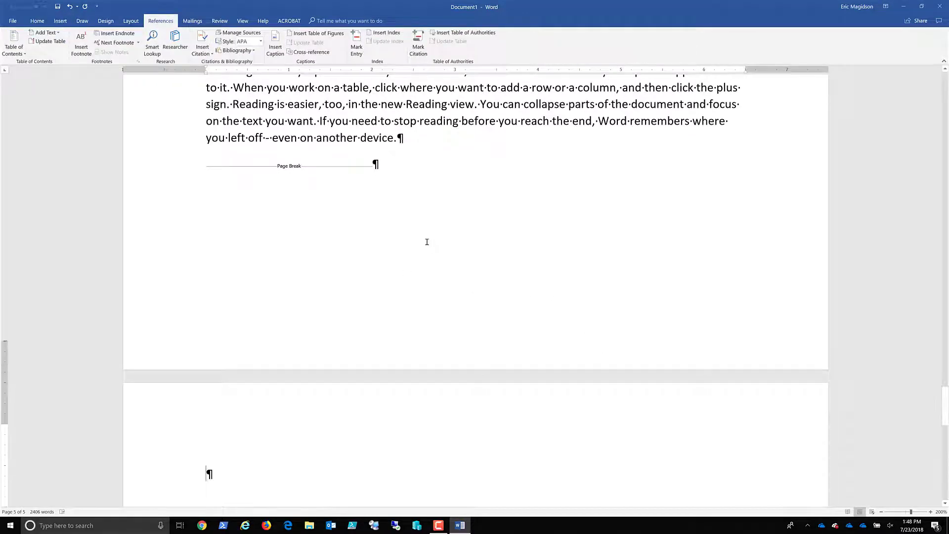
scroll(427, 240, "down", 3)
scroll(427, 240, "down", 2)
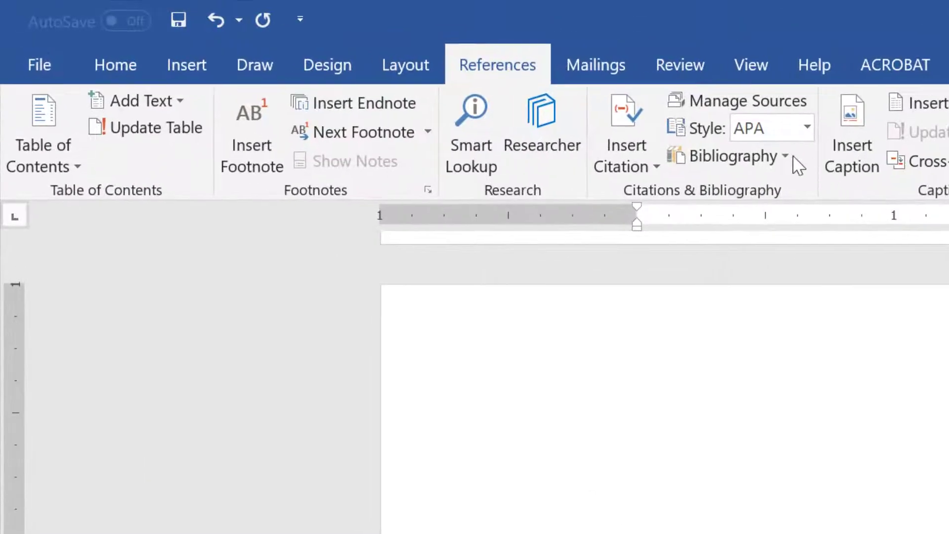
Step: Insert the built-in Bibliography listing the Doe, Gates and Magidson sources on page five
left_click(781, 156)
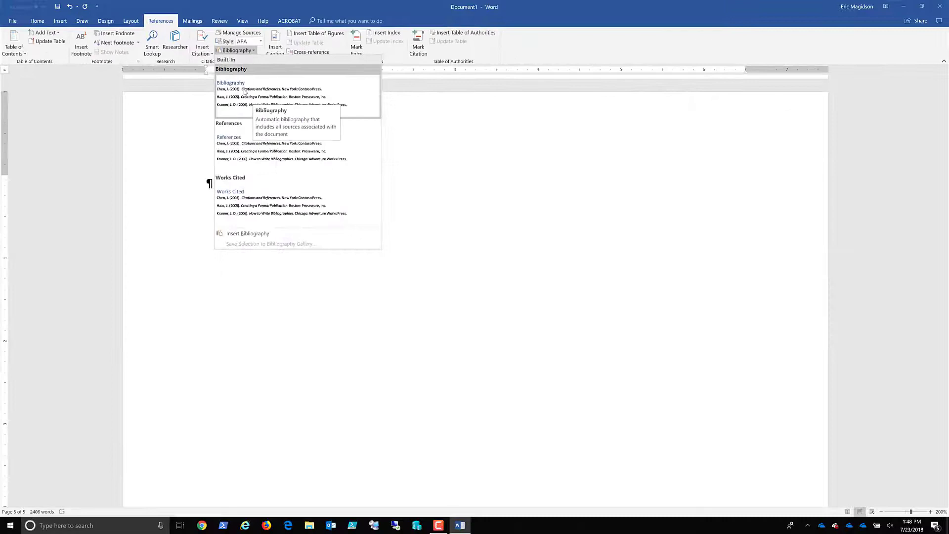
left_click(244, 92)
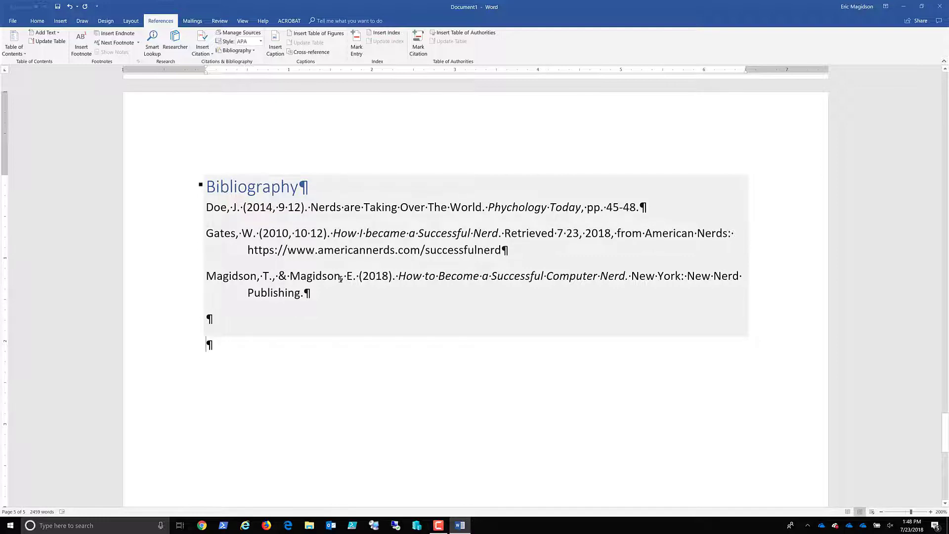
Step: Scroll back to the top of page 1 to view the title and cited paragraphs
scroll(342, 278, "up", 15)
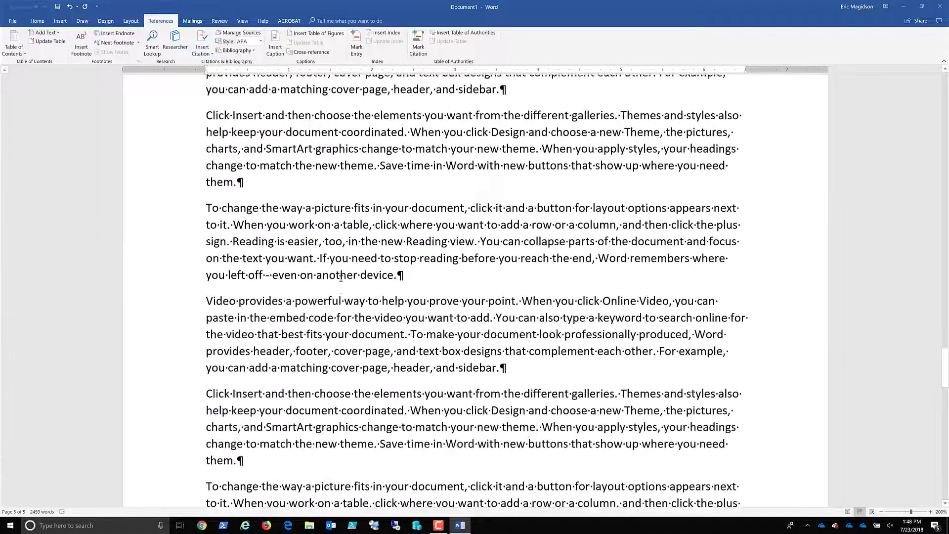
scroll(342, 279, "up", 10)
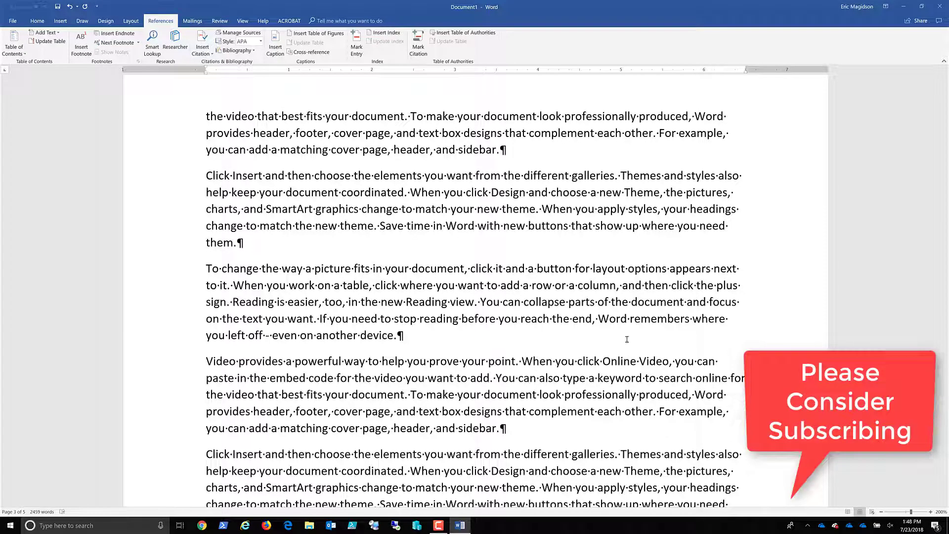
scroll(627, 339, "up", 8)
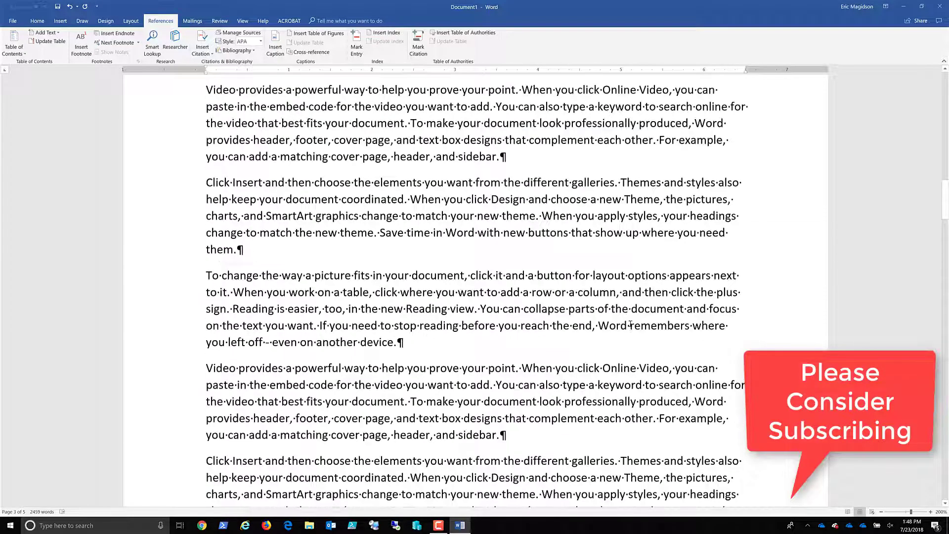
scroll(630, 325, "up", 10)
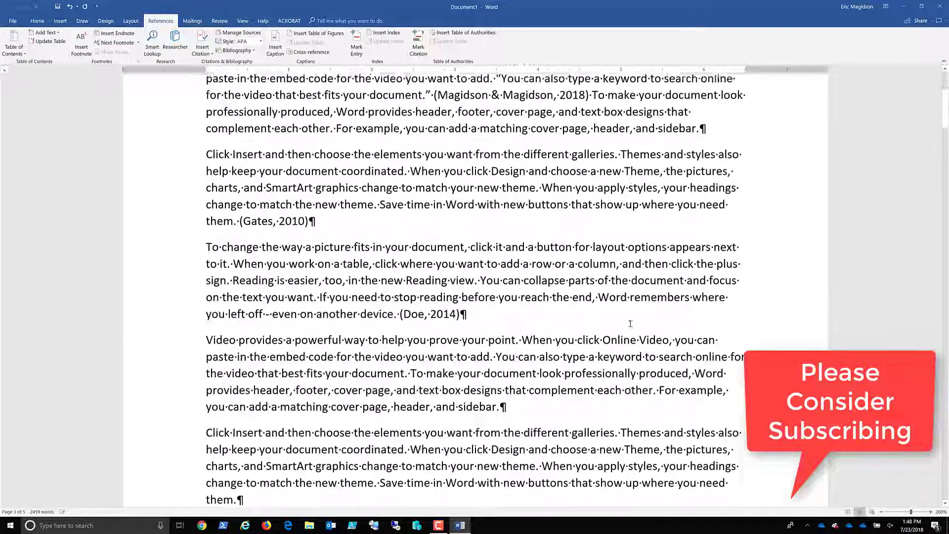
scroll(631, 324, "up", 3)
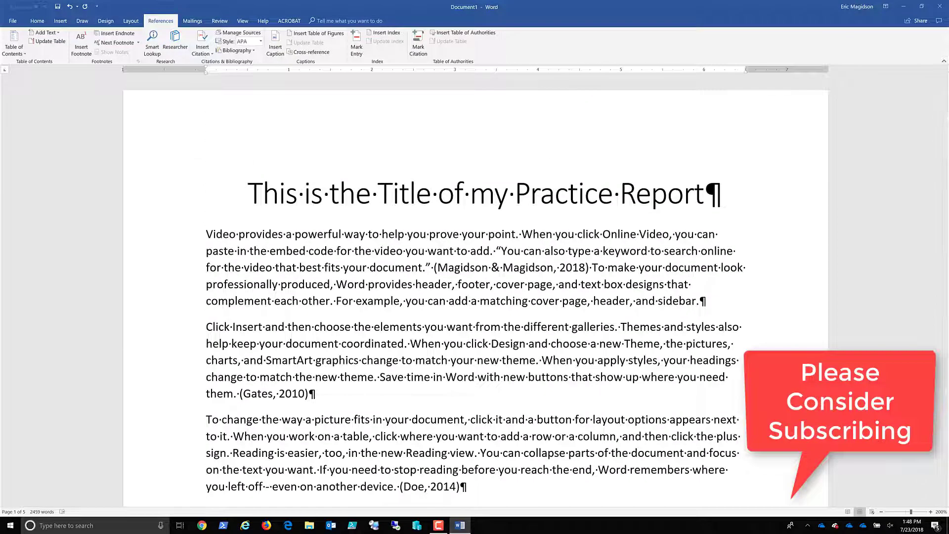